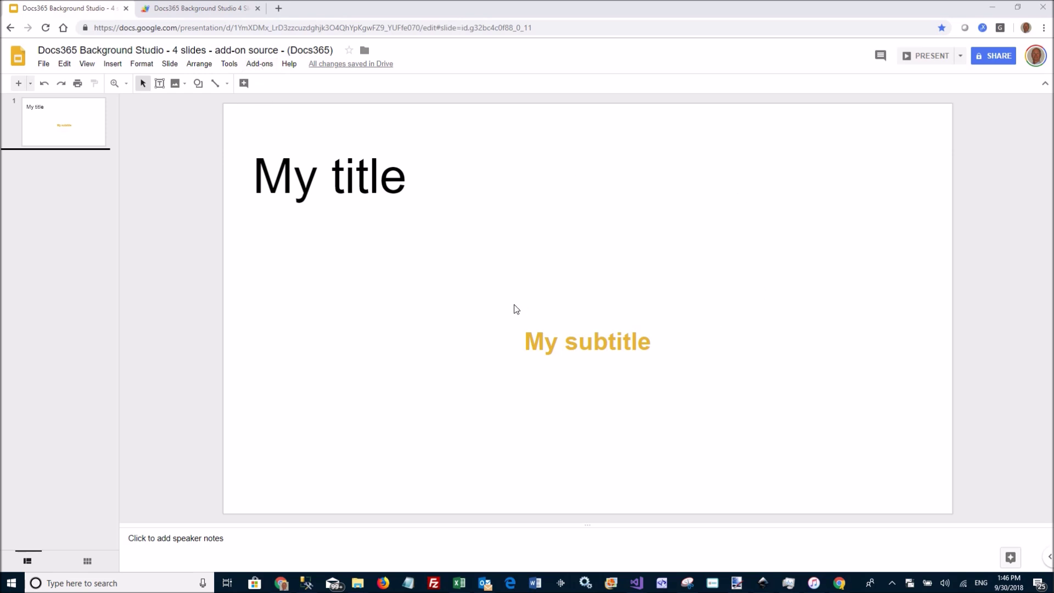
# - Launch Create (animated) background from the Docs365 Background Studio 4 Slides add-on
pyautogui.click(261, 66)
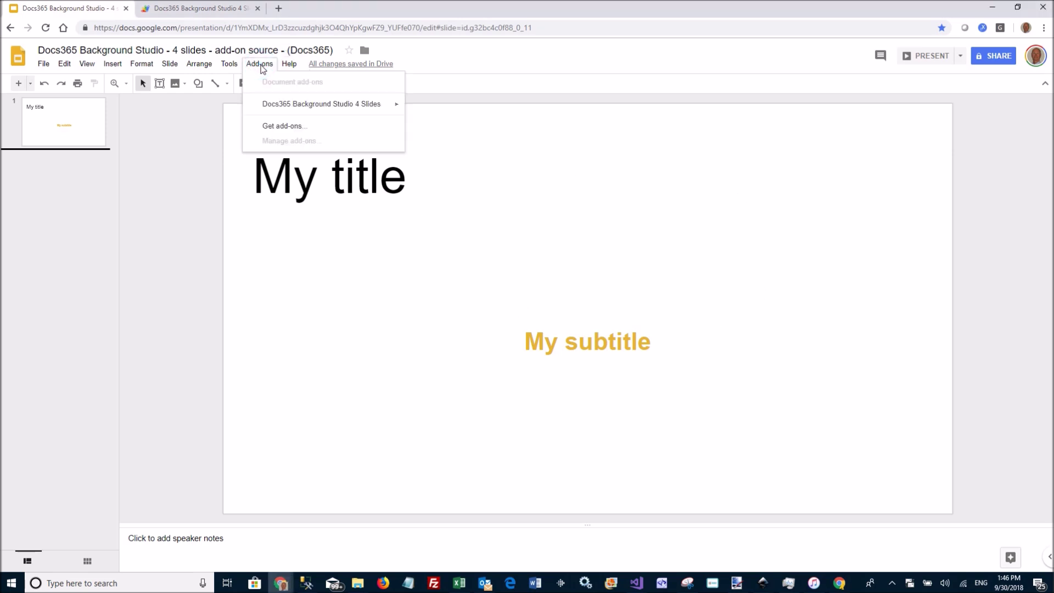
pyautogui.moveTo(278, 106)
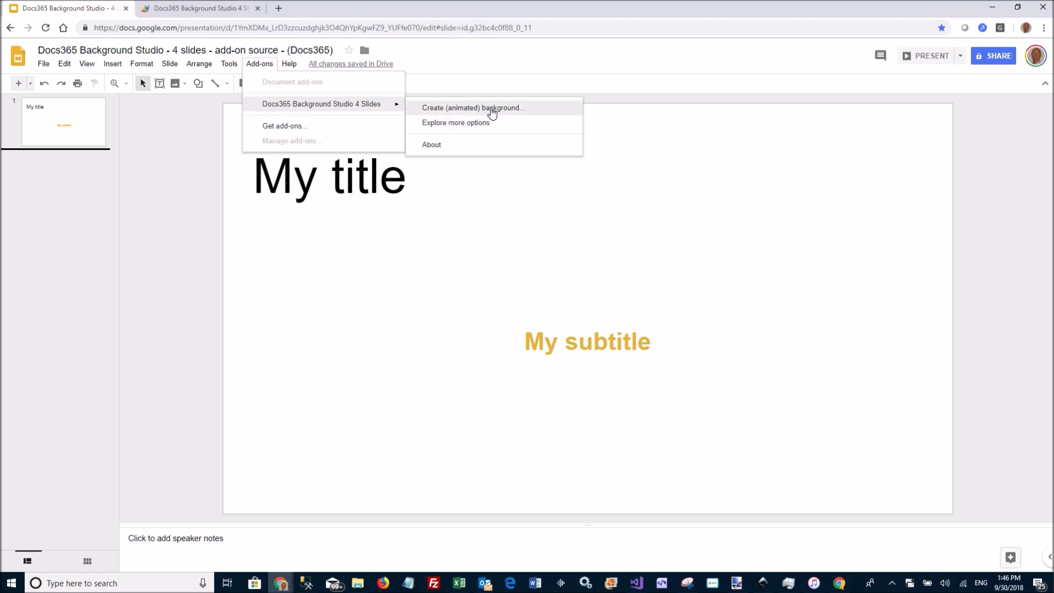
pyautogui.click(492, 110)
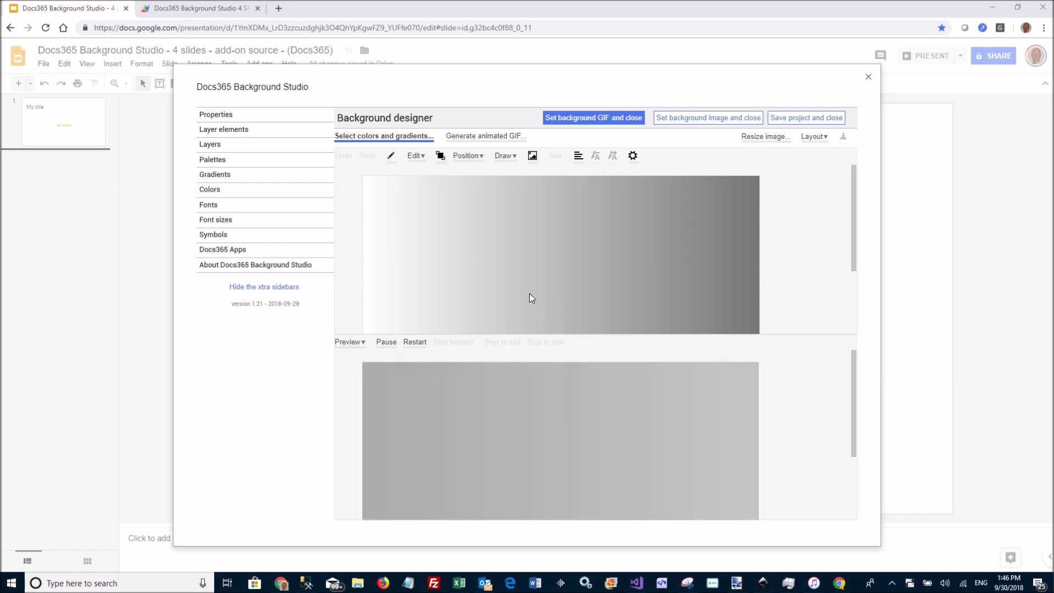
# - Change the base gradient's gray end stop to Bittersweet (#FD7C6E), keeping the white start
pyautogui.click(399, 140)
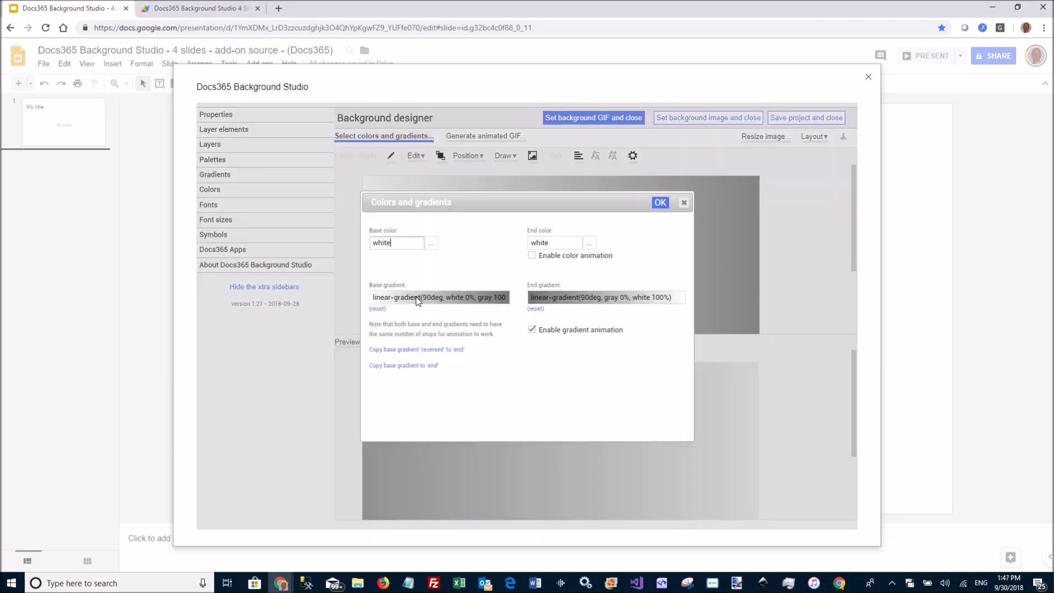
pyautogui.click(418, 298)
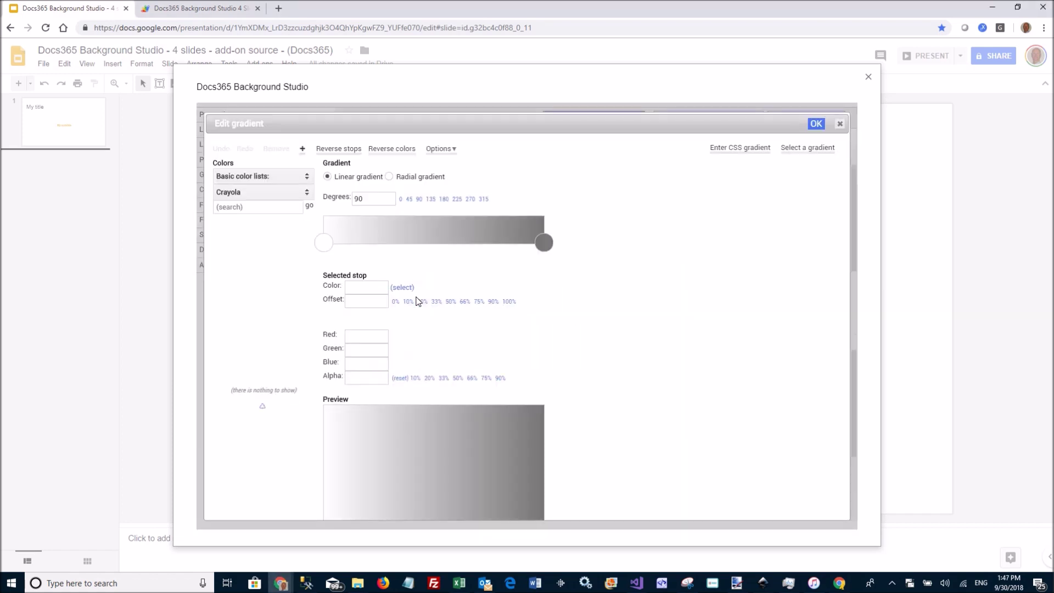
pyautogui.click(544, 242)
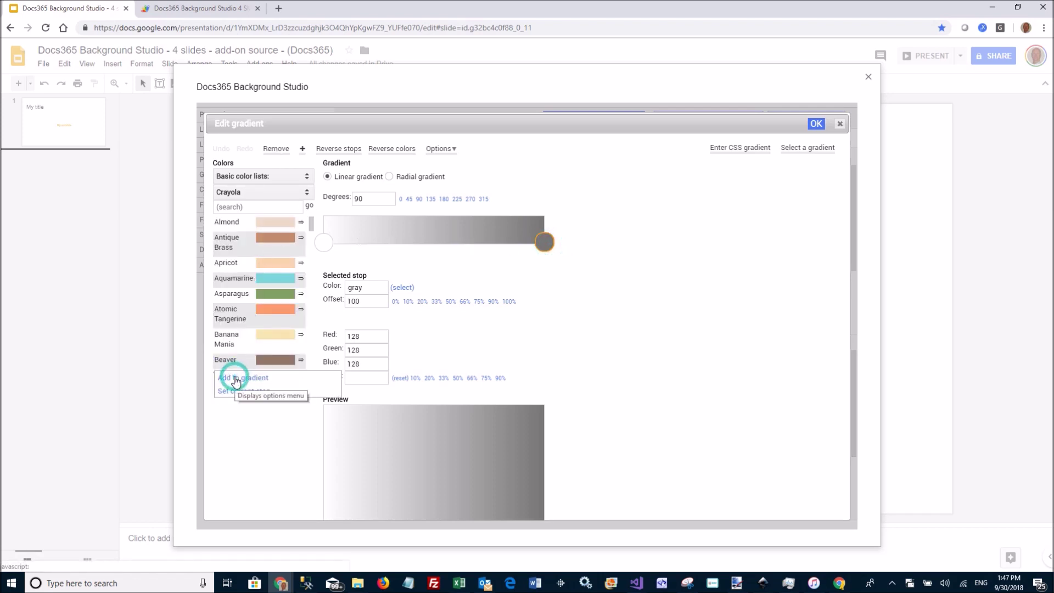
pyautogui.click(235, 373)
pyautogui.click(250, 392)
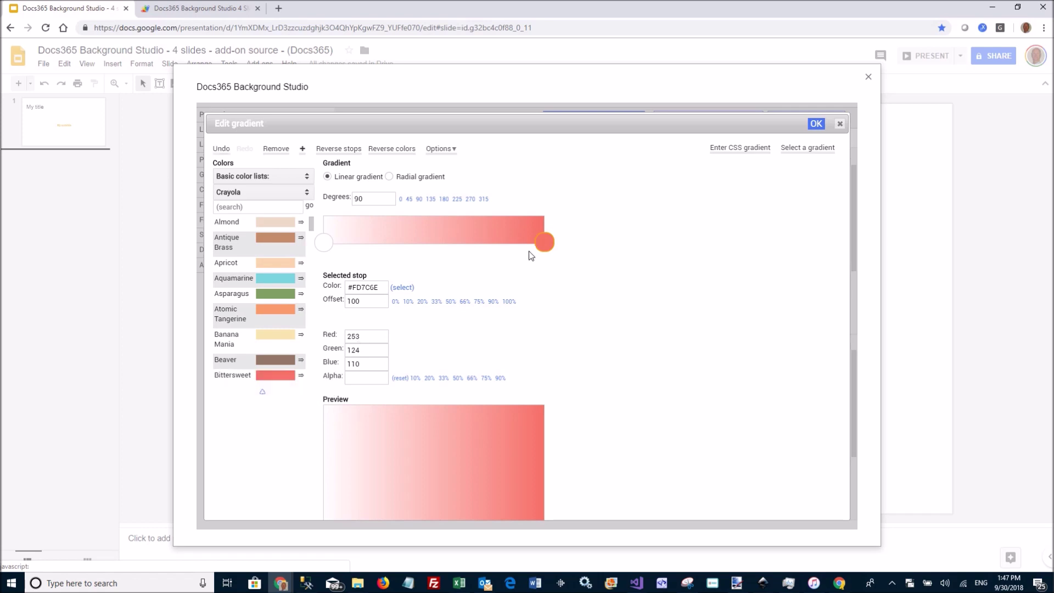
pyautogui.click(817, 123)
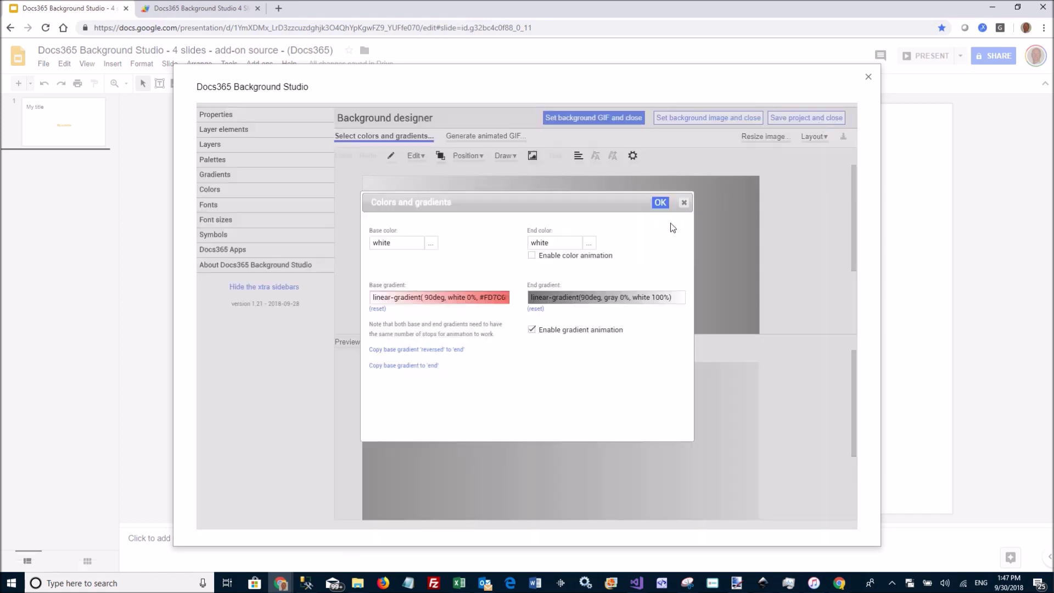
pyautogui.click(661, 203)
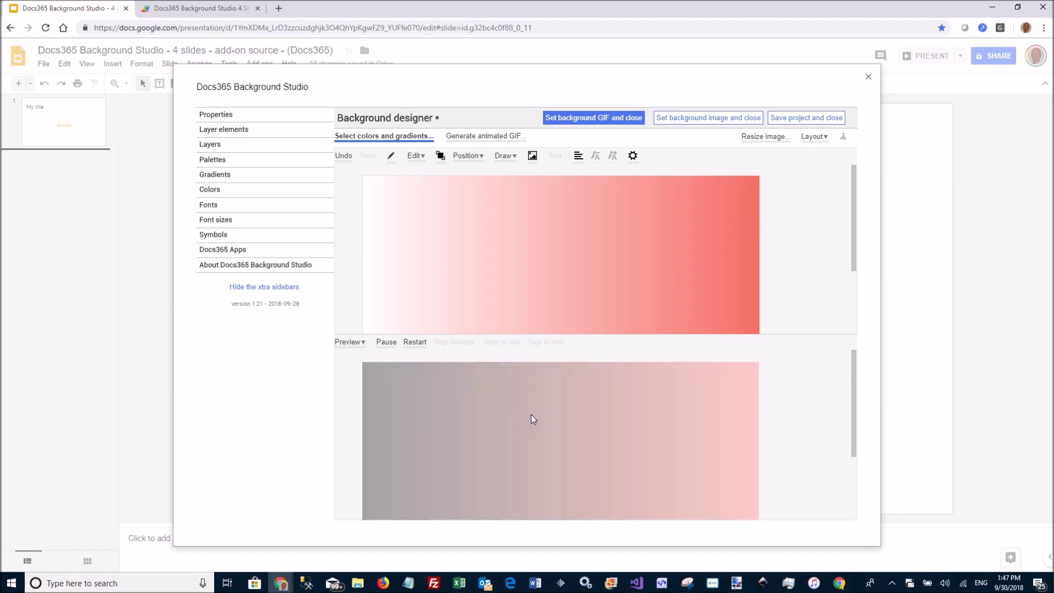
# - Generate a 720×405 animated GIF of the white-to-red gradient and apply it to the slide
pyautogui.click(610, 117)
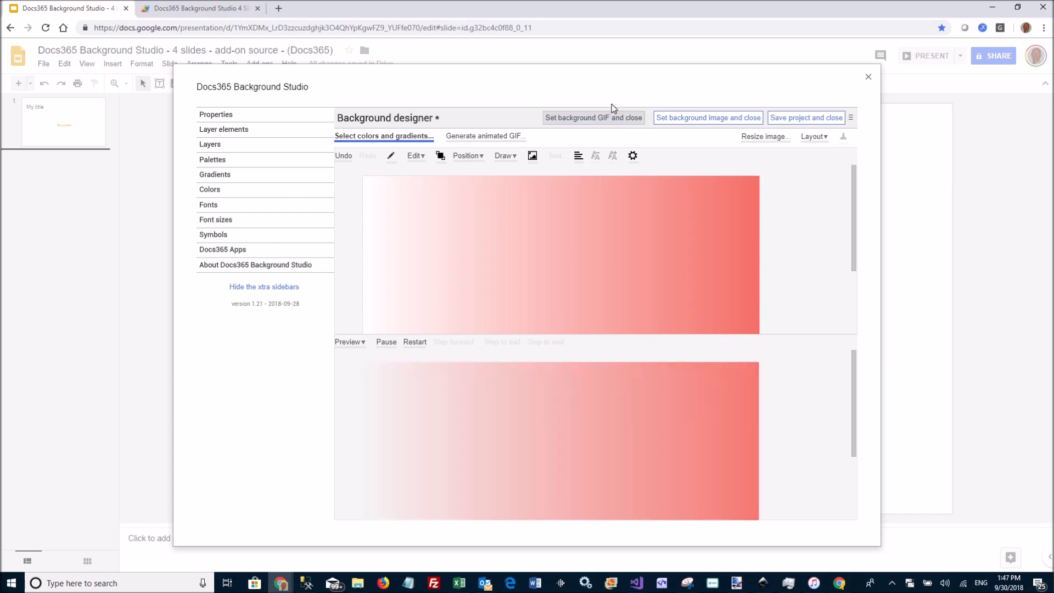
pyautogui.click(468, 138)
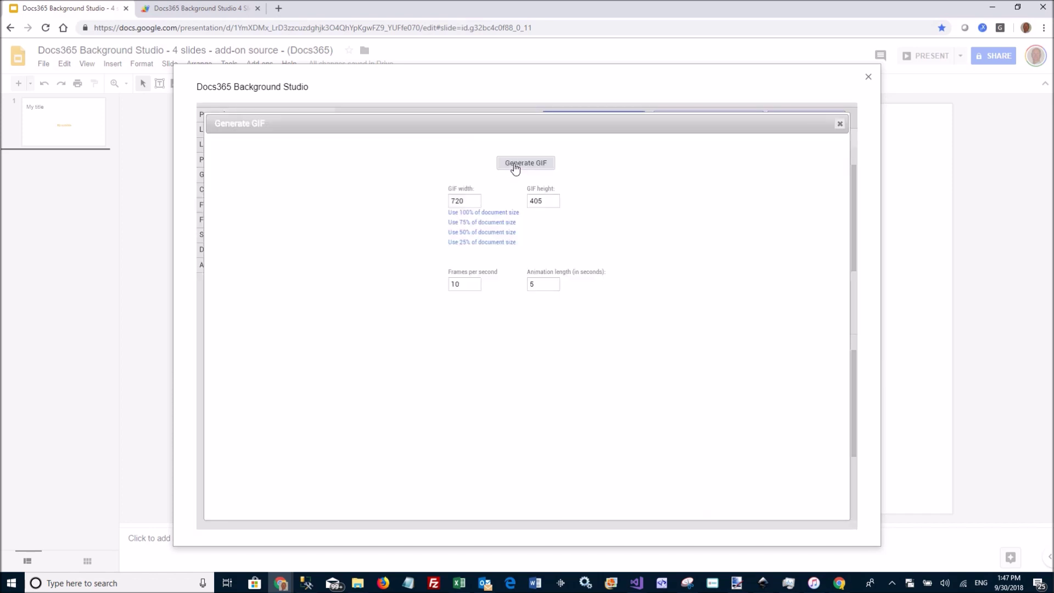
pyautogui.click(515, 167)
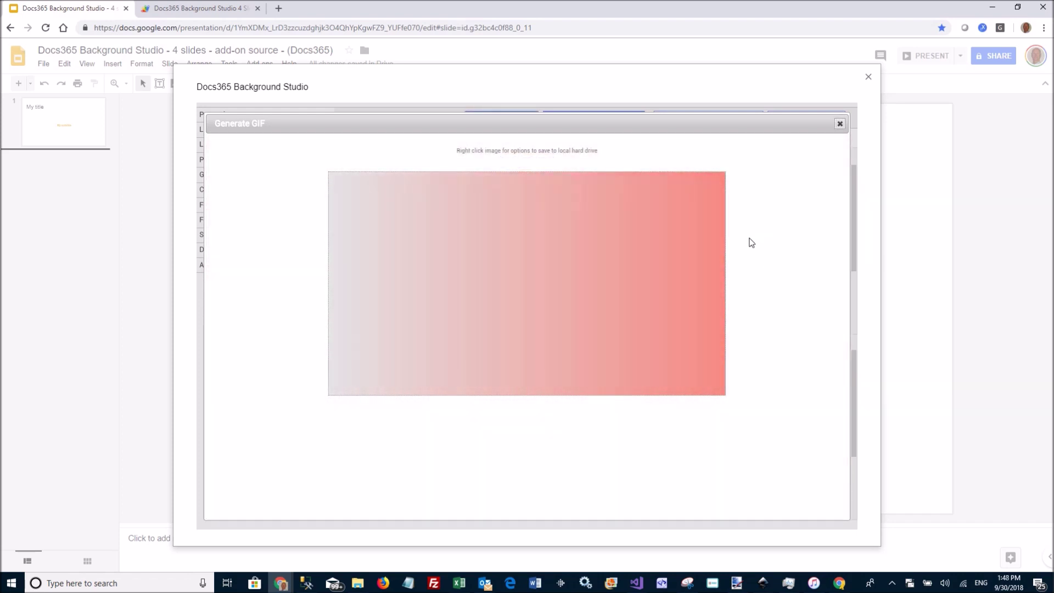
pyautogui.click(840, 124)
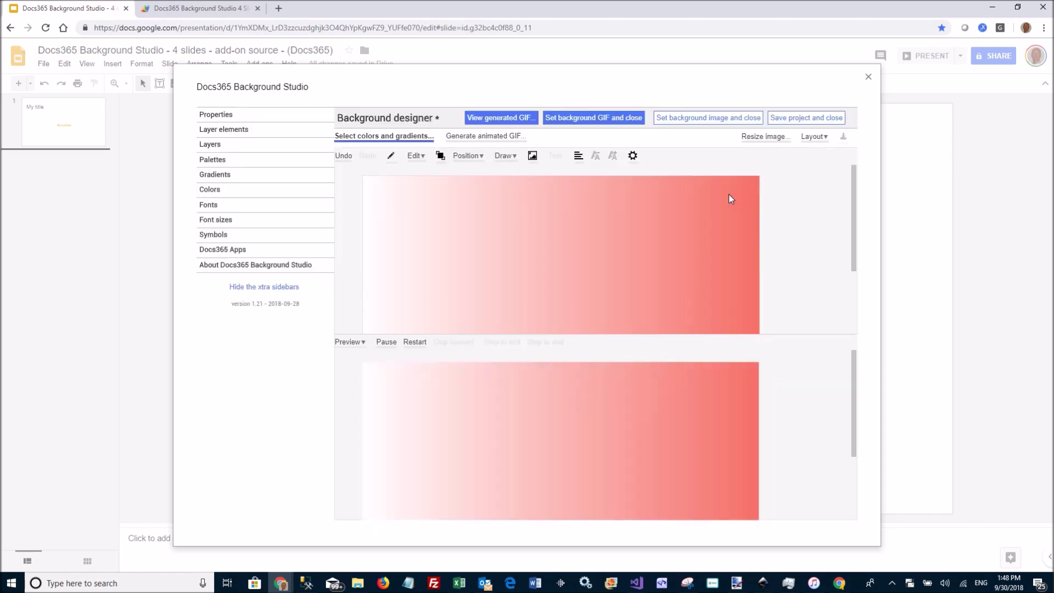
pyautogui.click(601, 118)
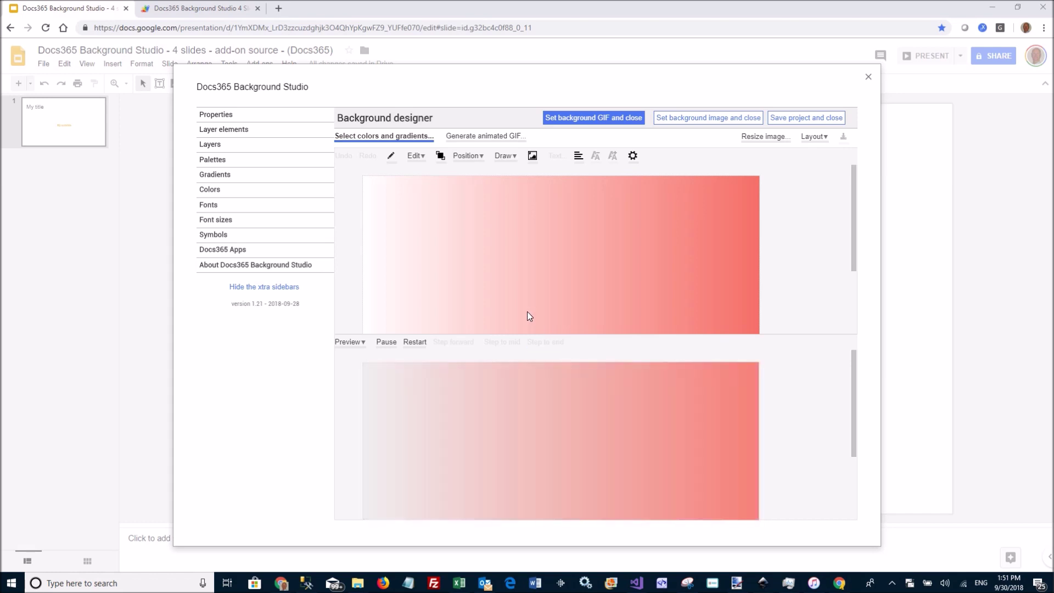
# - Drag the Tight trifoliate snowflake from the (favs) symbols onto the gradient's upper left
pyautogui.click(220, 236)
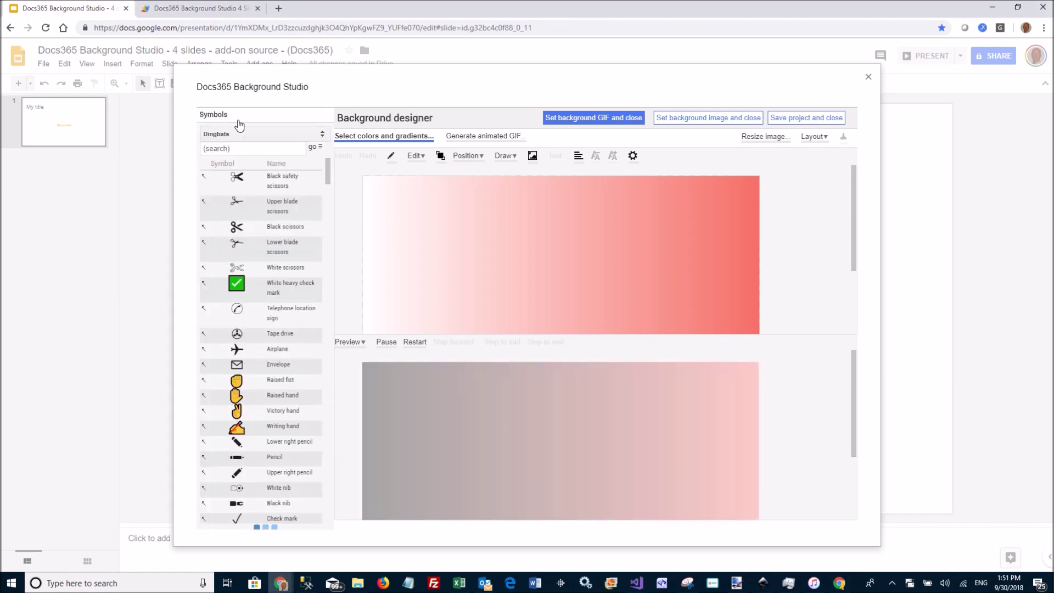
pyautogui.click(239, 136)
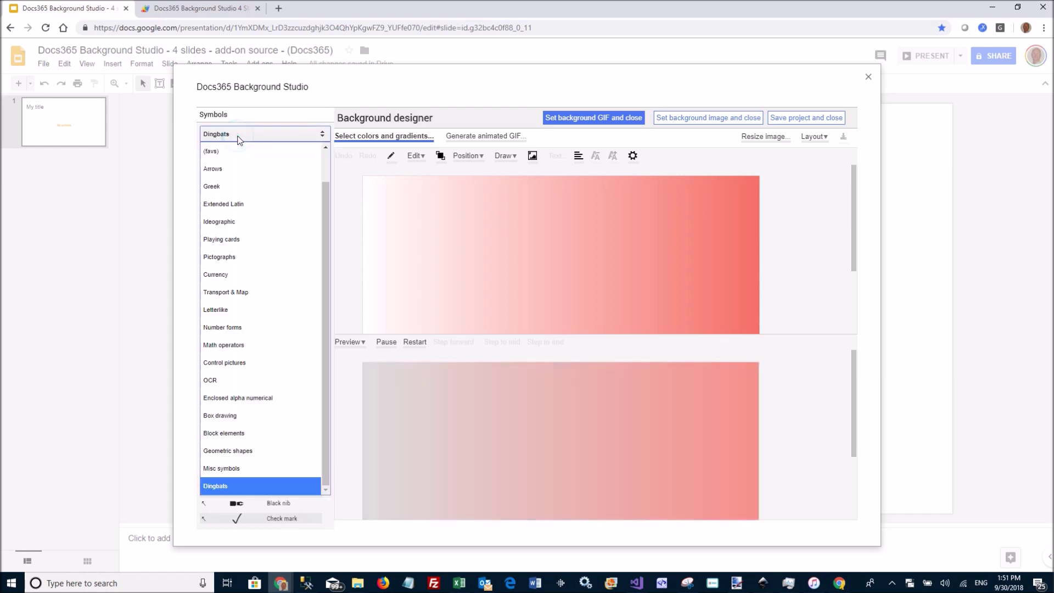
pyautogui.click(217, 159)
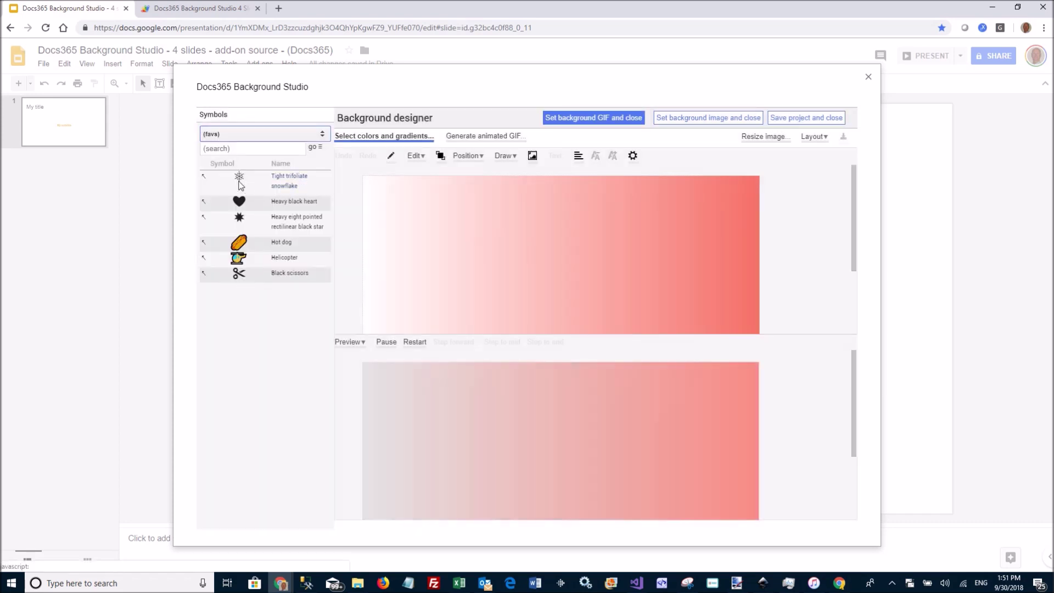
pyautogui.moveTo(233, 181); pyautogui.dragTo(457, 216)
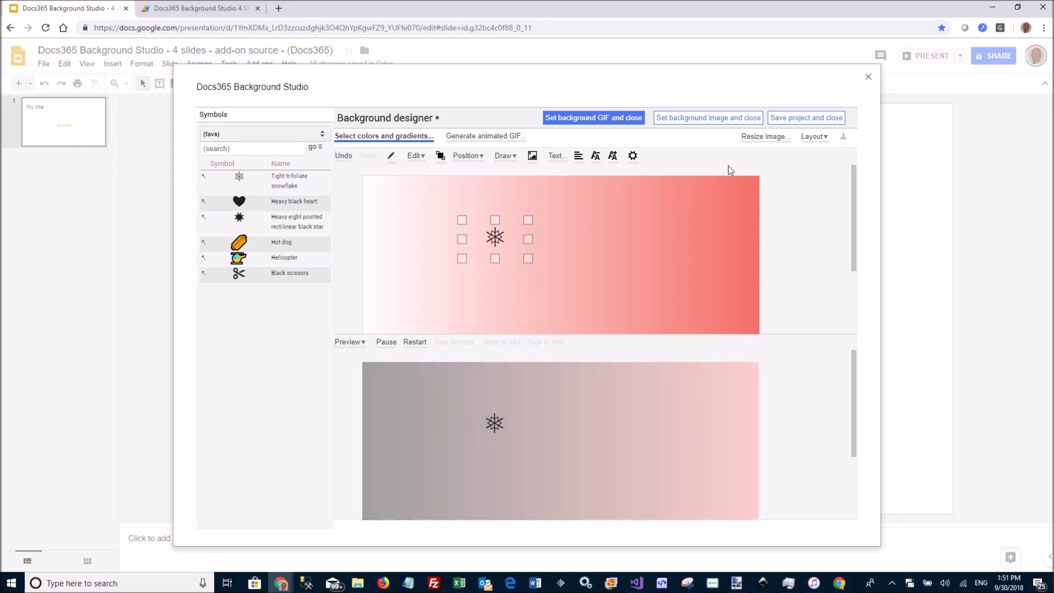
pyautogui.moveTo(490, 259); pyautogui.dragTo(434, 221)
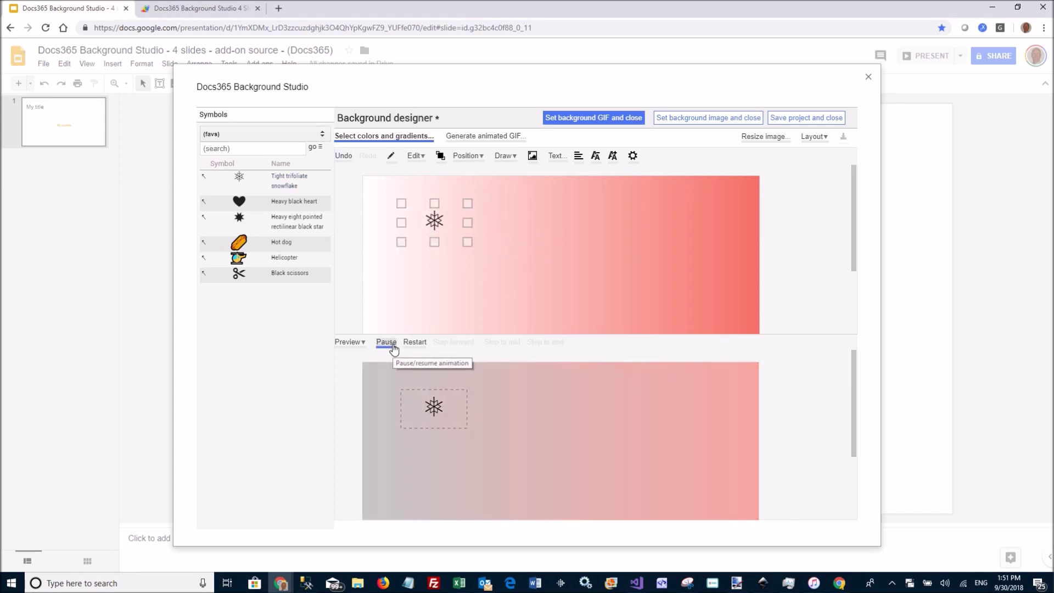
pyautogui.click(386, 342)
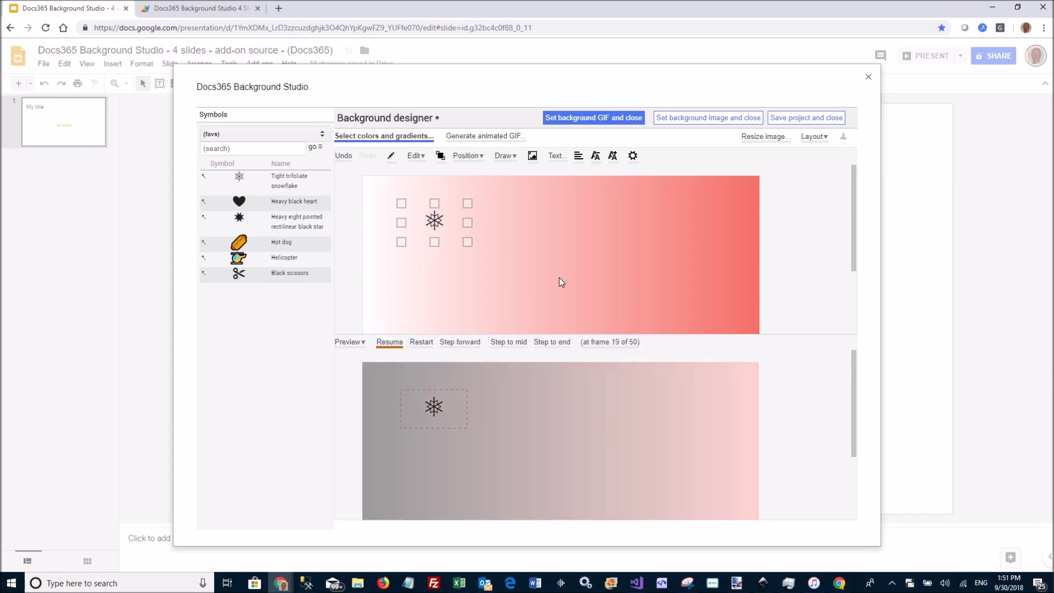
pyautogui.moveTo(433, 221); pyautogui.dragTo(423, 215)
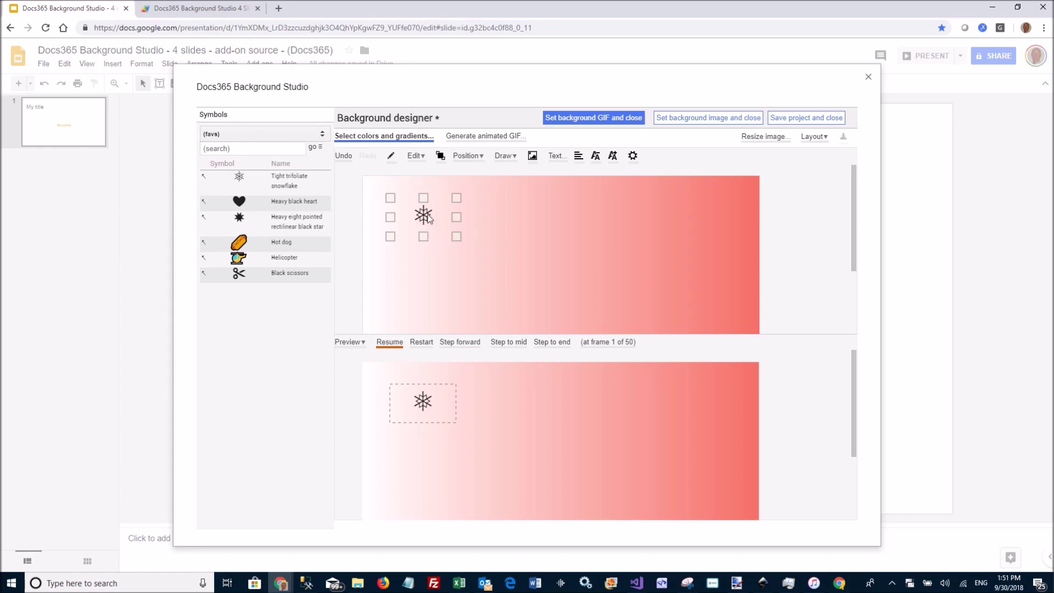
# - Make the snowflake slide vertically top to bottom and move it lower on the gradient
pyautogui.click(391, 161)
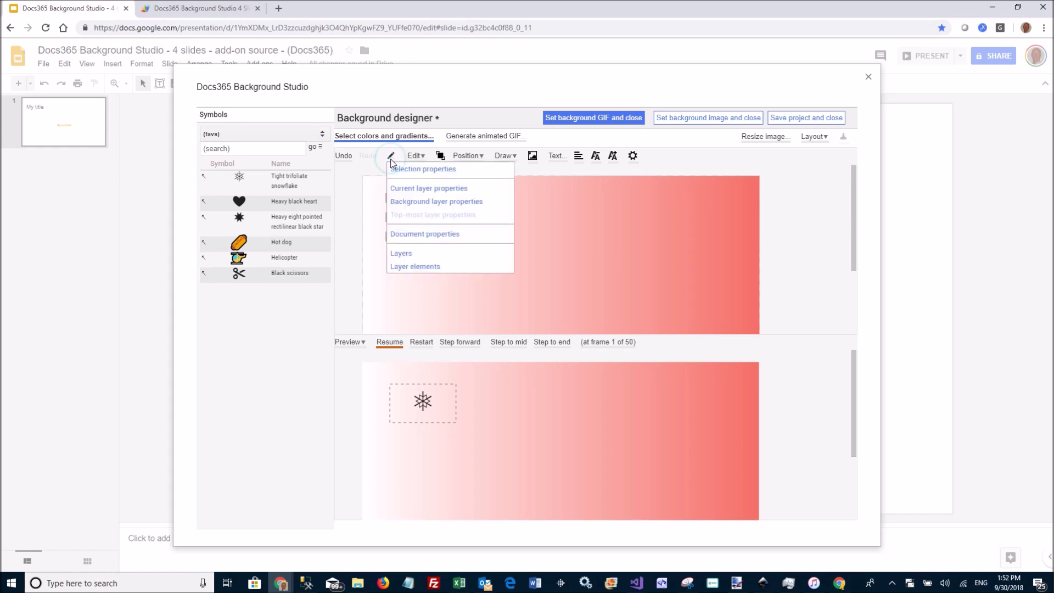
pyautogui.click(401, 170)
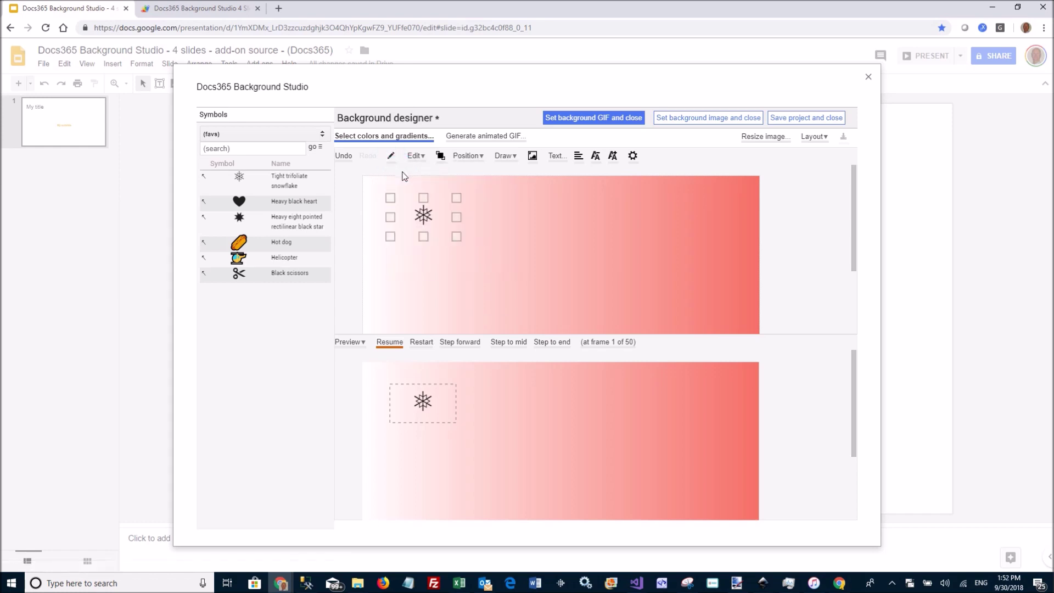
pyautogui.click(424, 214)
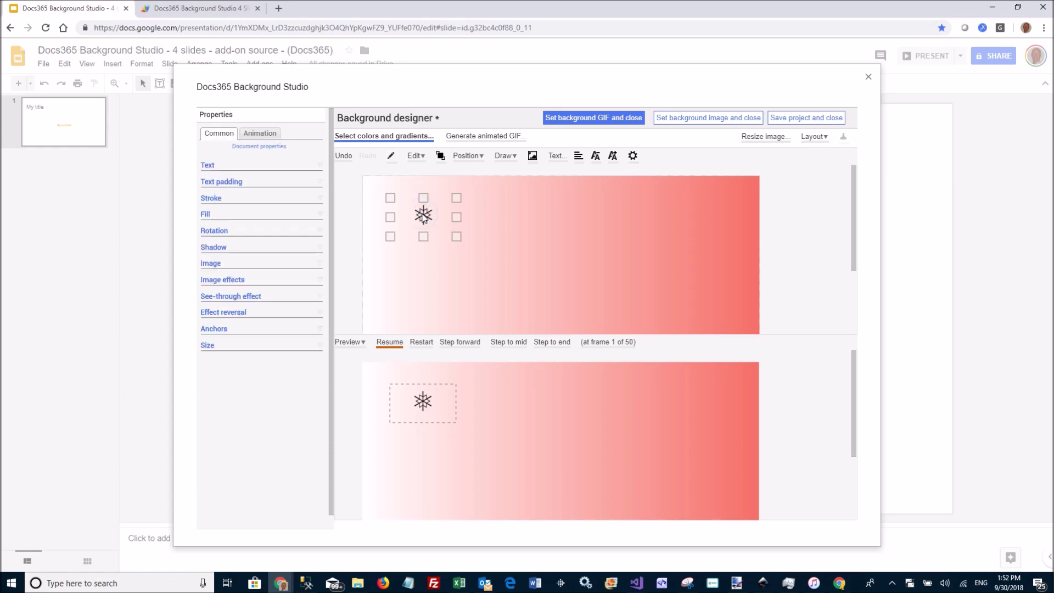
pyautogui.click(250, 137)
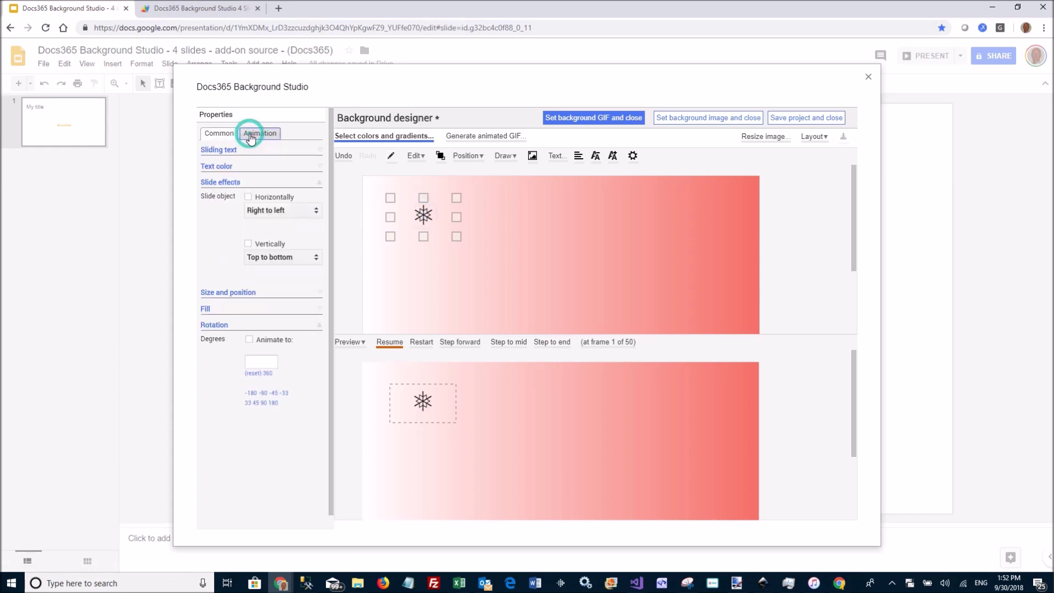
pyautogui.click(248, 244)
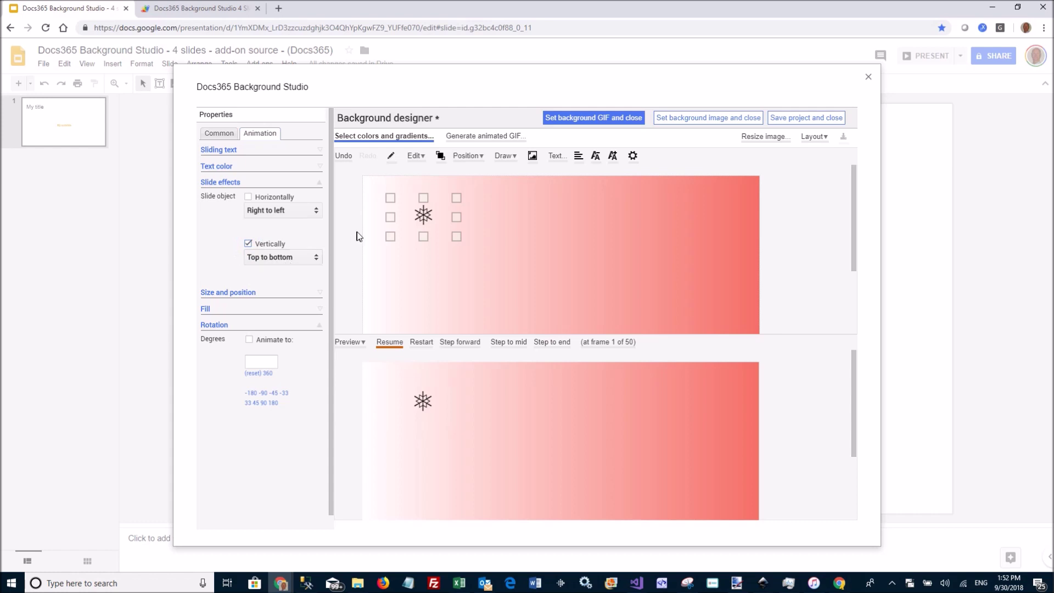
pyautogui.moveTo(424, 220); pyautogui.dragTo(421, 282)
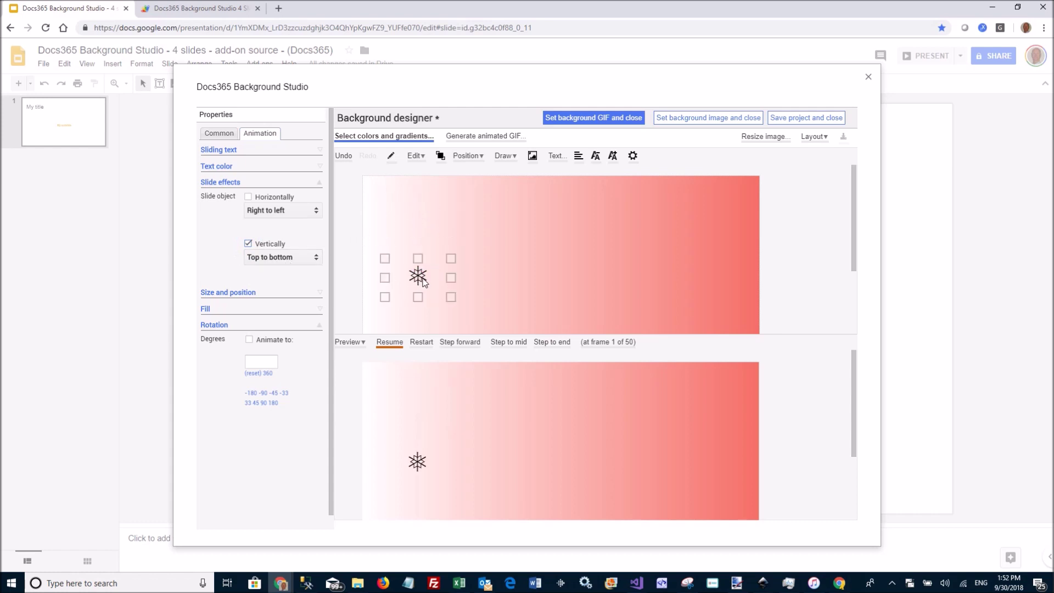
pyautogui.click(482, 253)
# - Copy and paste the snowflake, placing the duplicate higher and to the right
pyautogui.click(416, 278)
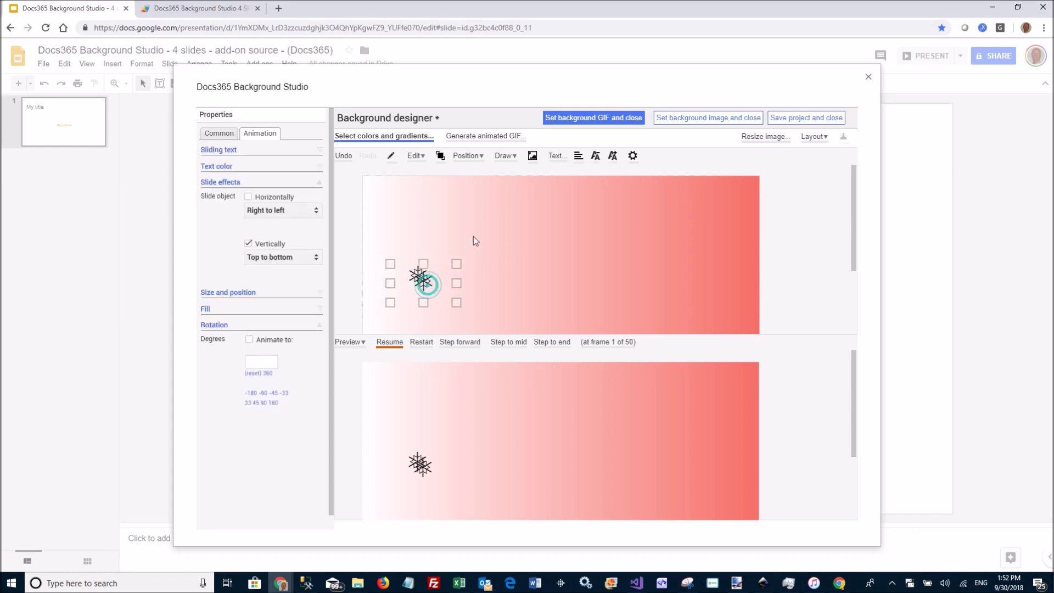
pyautogui.hotkey('ctrl', 'c')
pyautogui.hotkey('ctrl', 'v')
pyautogui.moveTo(485, 233); pyautogui.dragTo(484, 233)
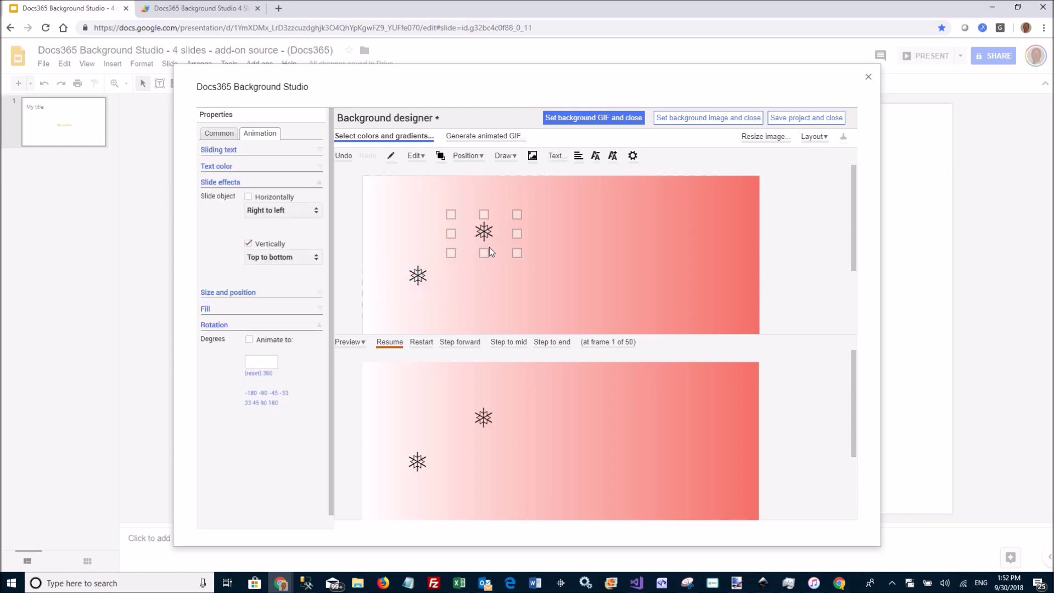
# - Paste a third snowflake at the right, nudge the middle one down-right, and play the preview
pyautogui.click(418, 276)
pyautogui.hotkey('ctrl', 'c')
pyautogui.hotkey('ctrl', 'v')
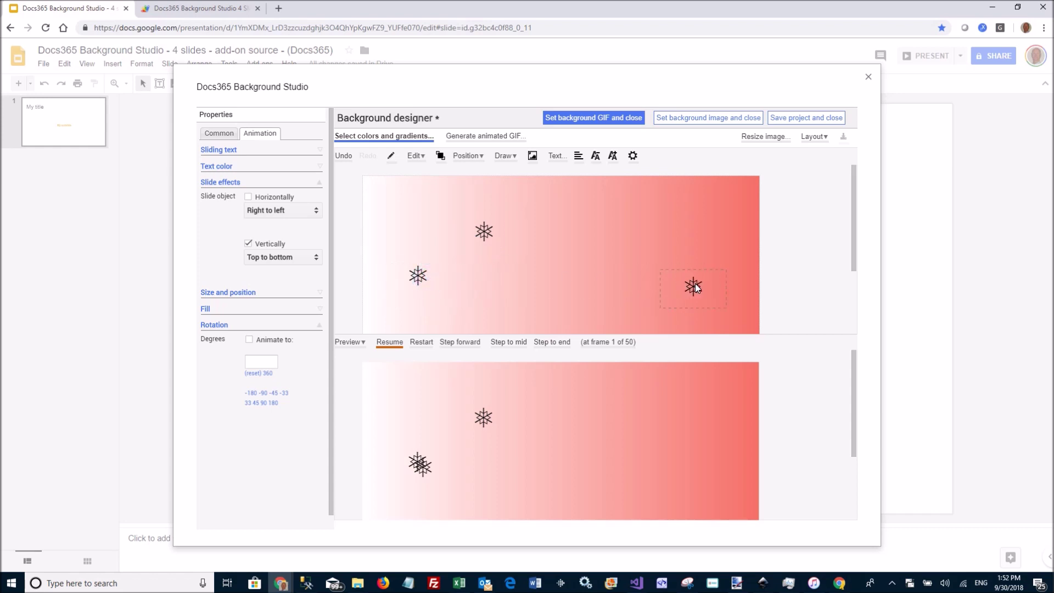
pyautogui.click(697, 286)
pyautogui.moveTo(482, 235); pyautogui.dragTo(496, 258)
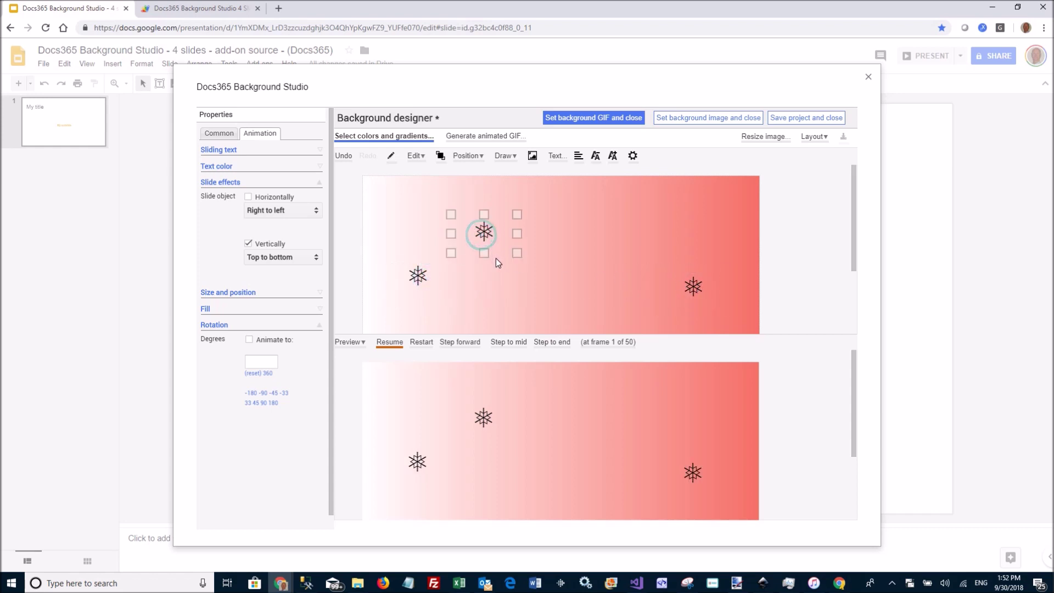
pyautogui.click(697, 286)
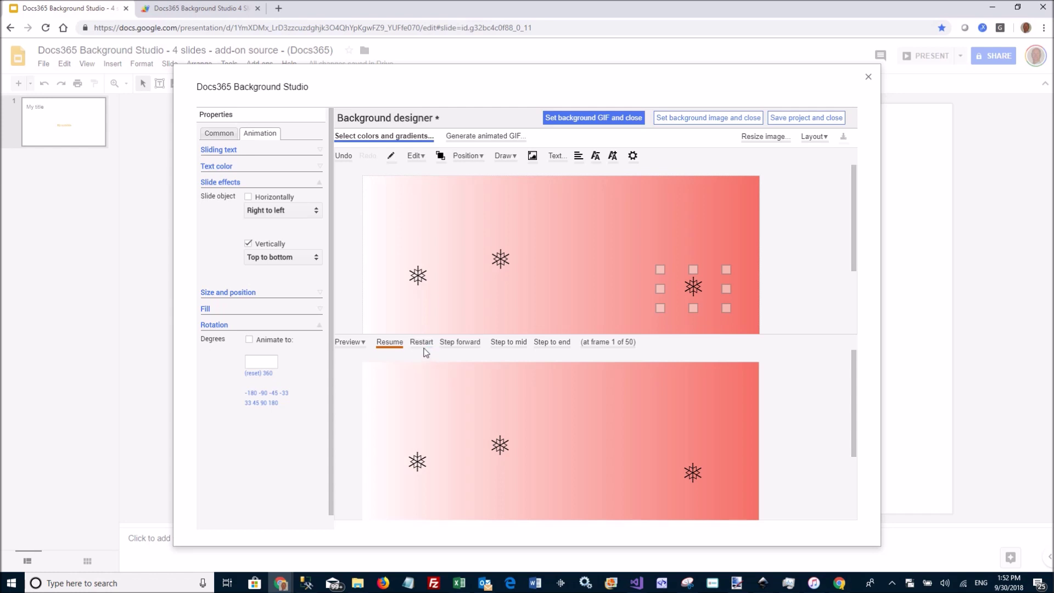
pyautogui.click(383, 347)
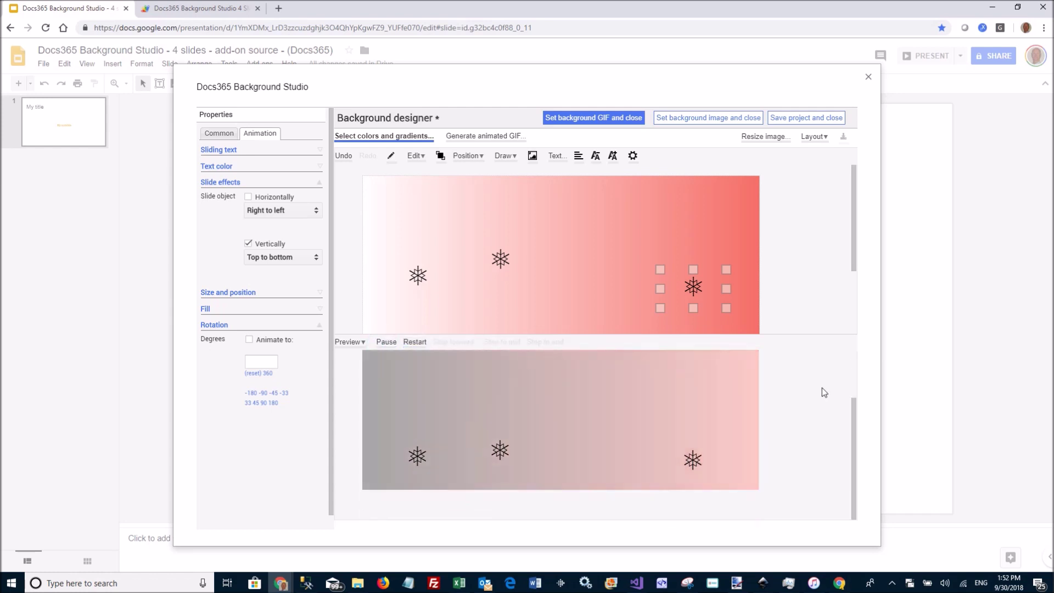
pyautogui.scroll(1, 787, 400)
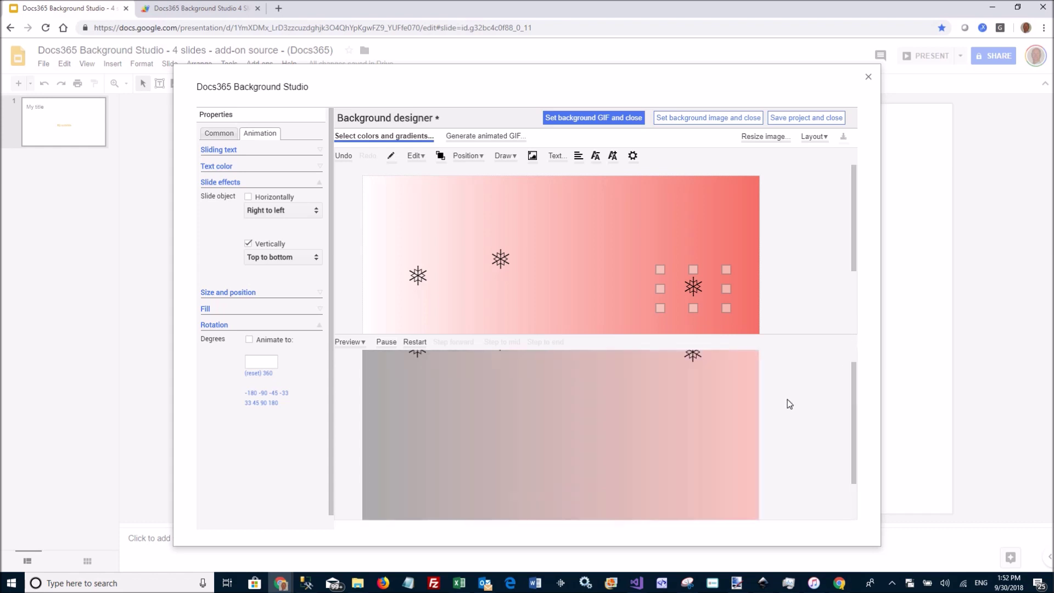
pyautogui.scroll(1, 787, 400)
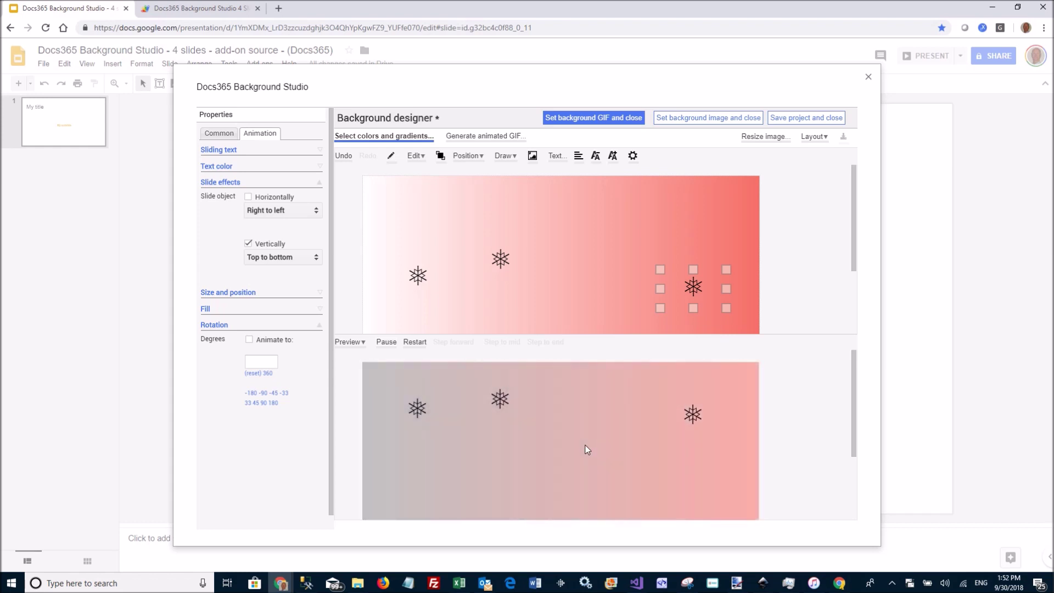
pyautogui.click(387, 343)
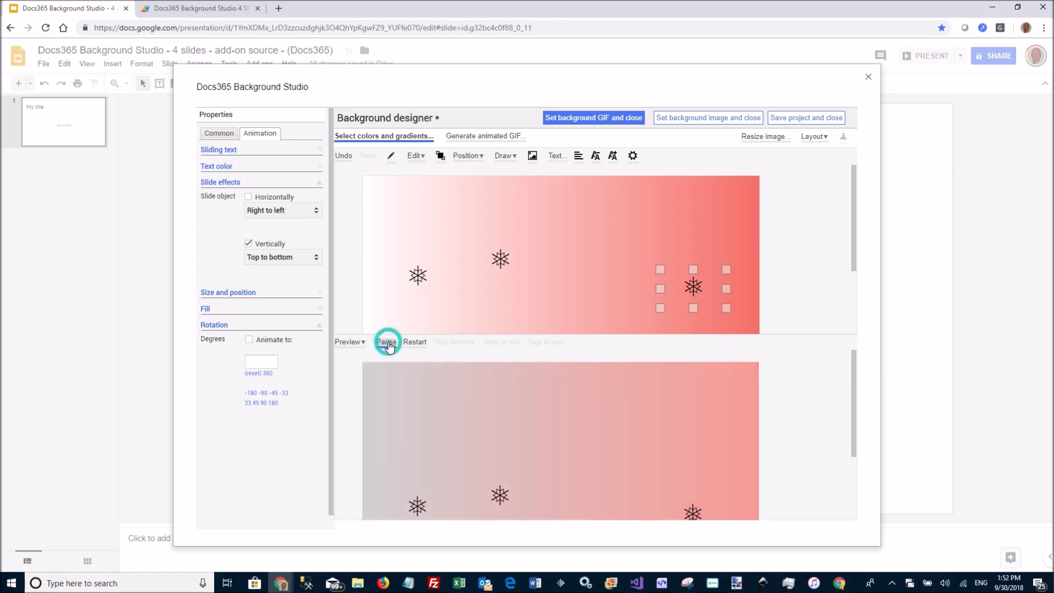
pyautogui.click(417, 276)
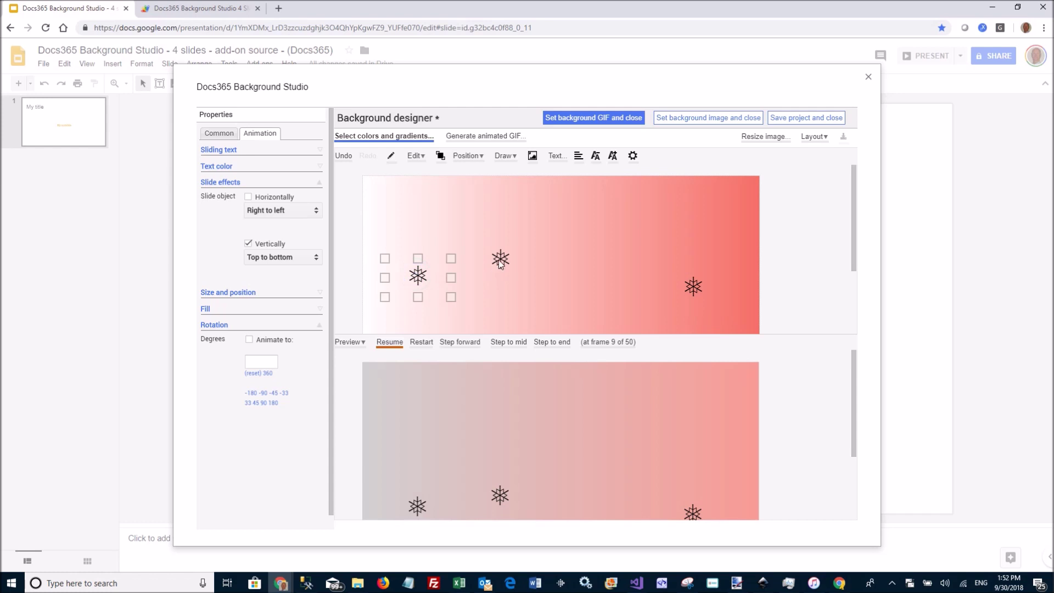
# - Select all three snowflakes and enable Rotation animation to 360 degrees
pyautogui.keyDown('shift'); pyautogui.click(498, 259); pyautogui.keyUp('shift')
pyautogui.keyDown('shift'); pyautogui.click(697, 289); pyautogui.keyUp('shift')
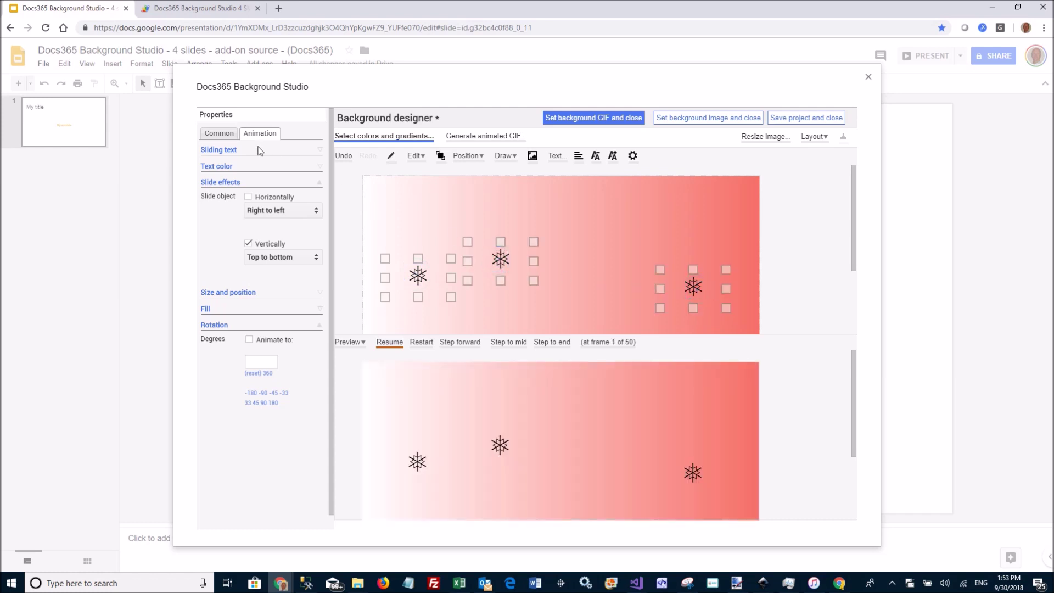
pyautogui.click(222, 185)
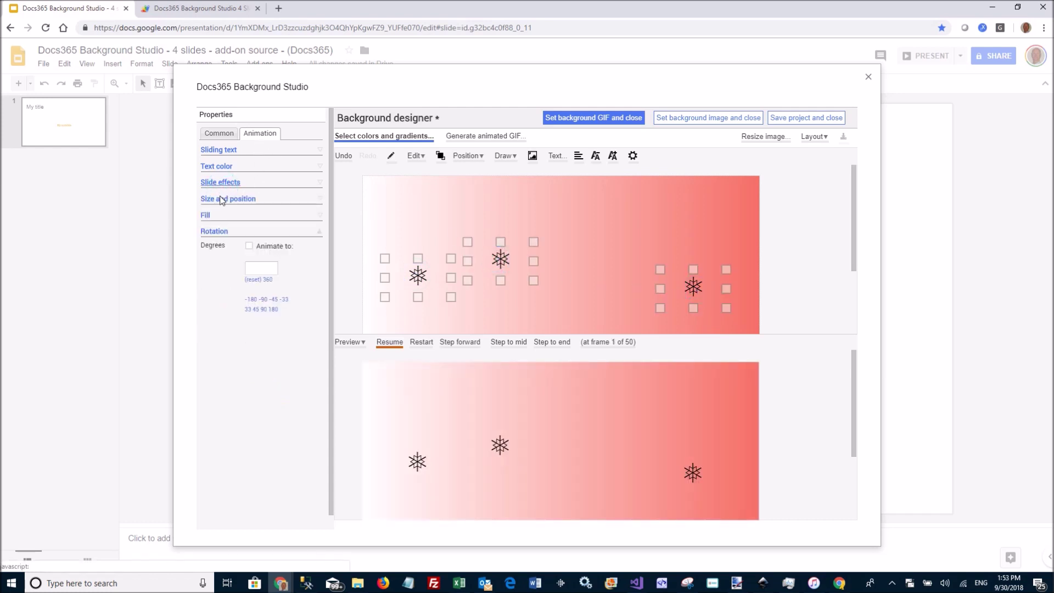
pyautogui.click(249, 246)
pyautogui.click(256, 268)
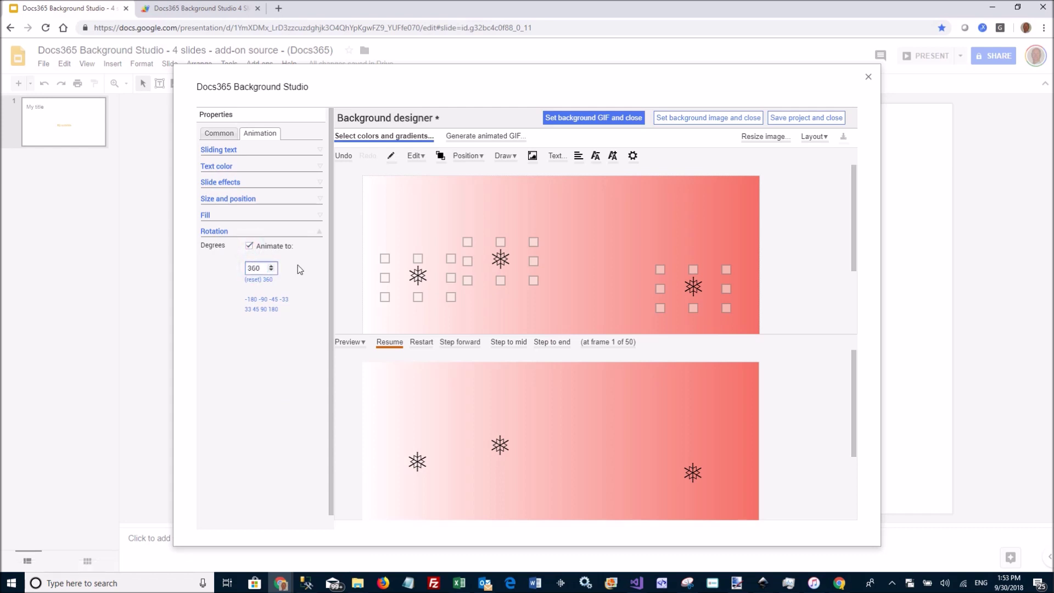
pyautogui.click(289, 281)
# - Play and pause the preview to check the snowflakes spinning as they fall
pyautogui.click(391, 343)
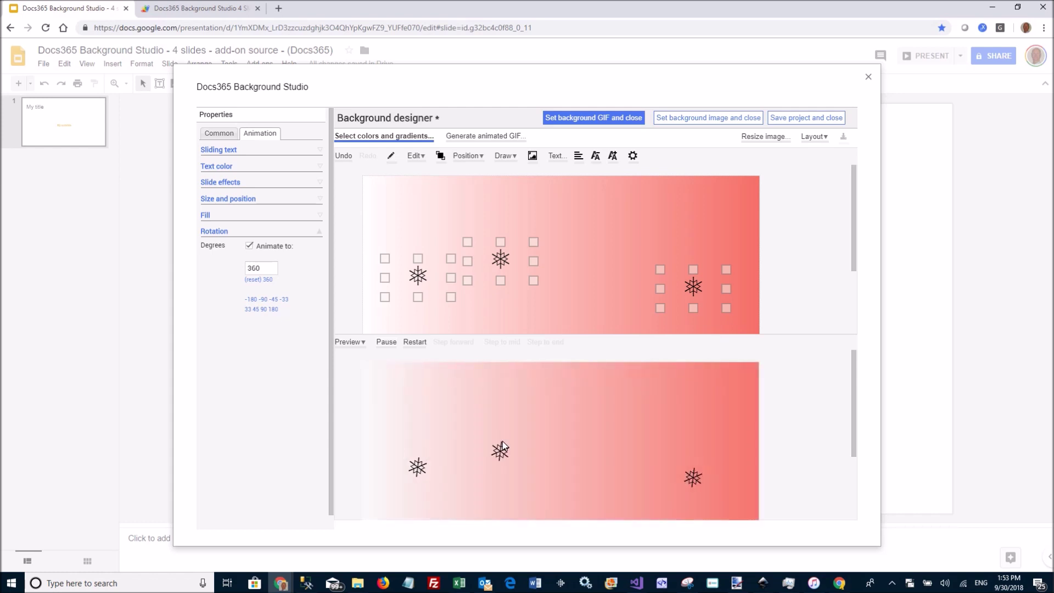
pyautogui.click(387, 343)
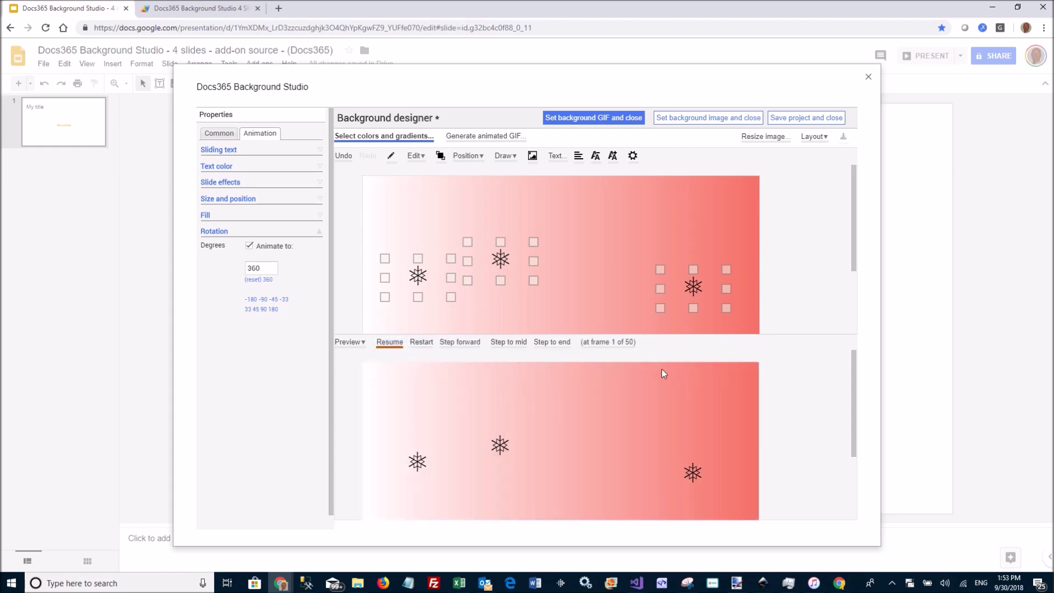
pyautogui.click(393, 140)
# - Apply the Monte Carlo pink-beige-blue preset, starting #CC95C0, to the base gradient
pyautogui.click(442, 300)
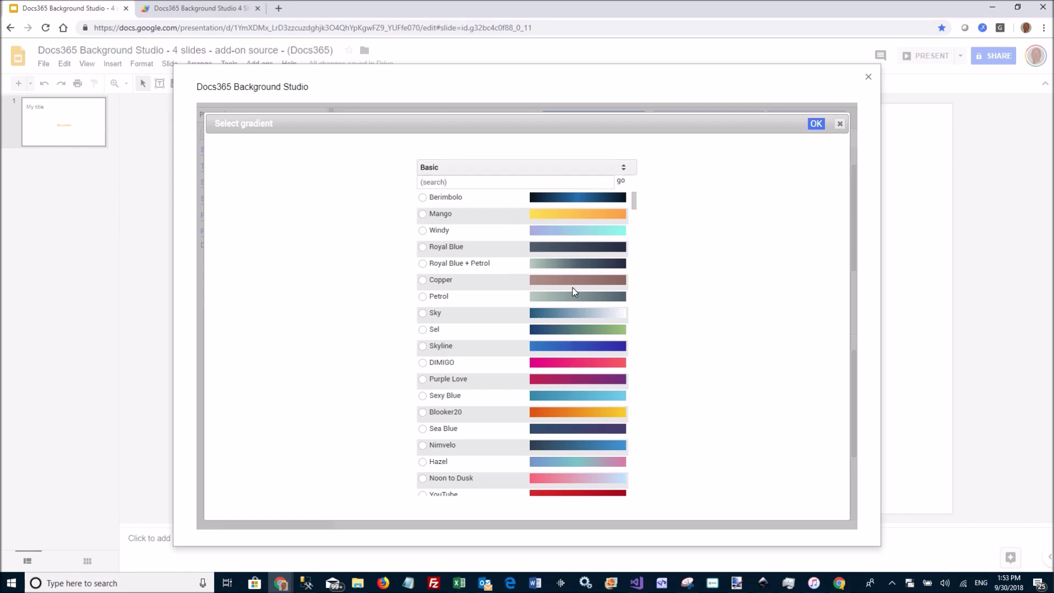
pyautogui.scroll(-8, 573, 292)
pyautogui.scroll(2, 573, 292)
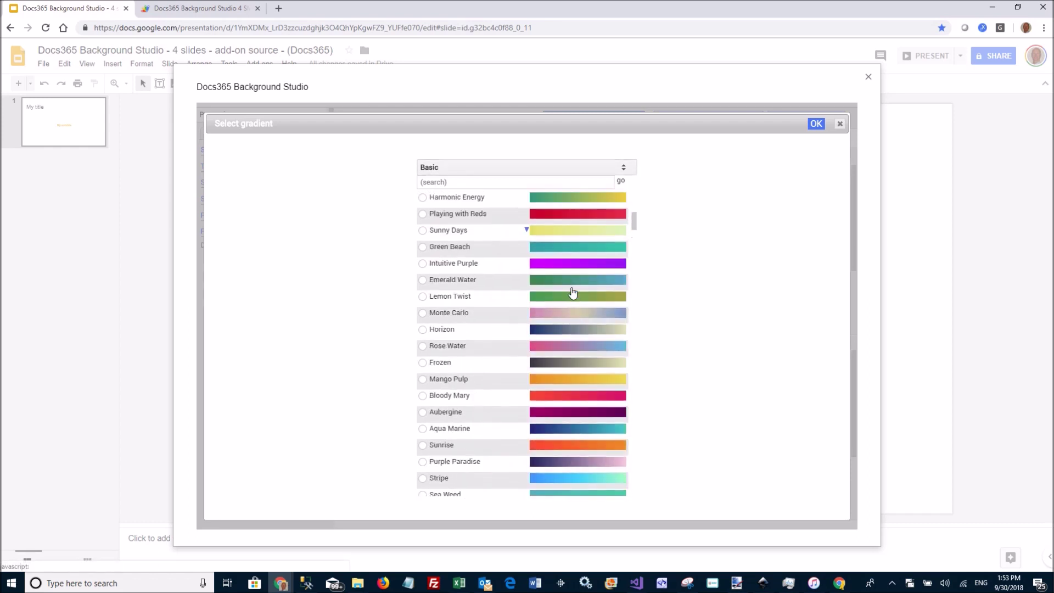
pyautogui.click(423, 314)
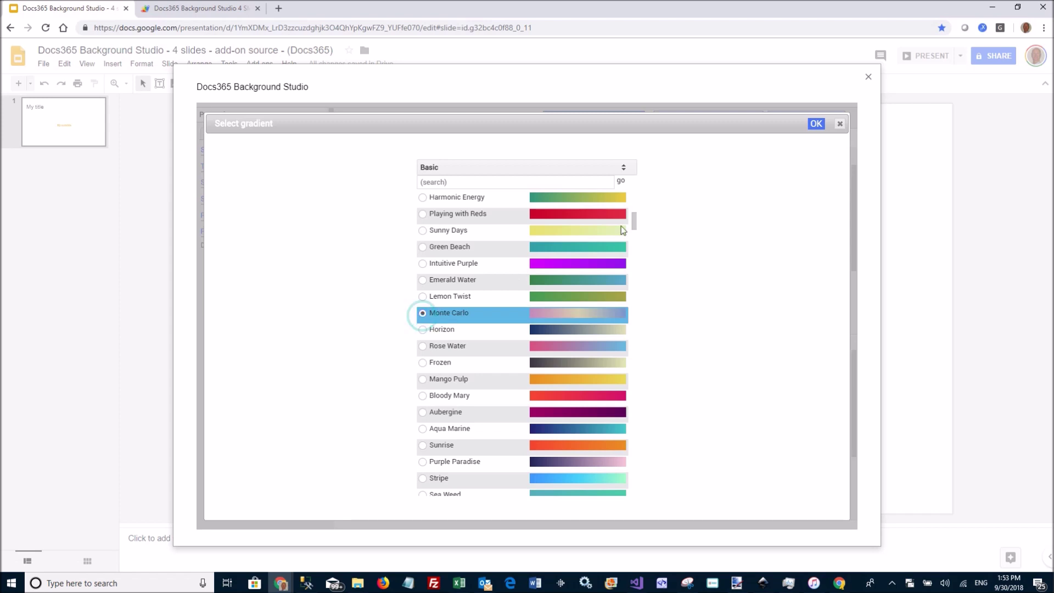
pyautogui.click(816, 124)
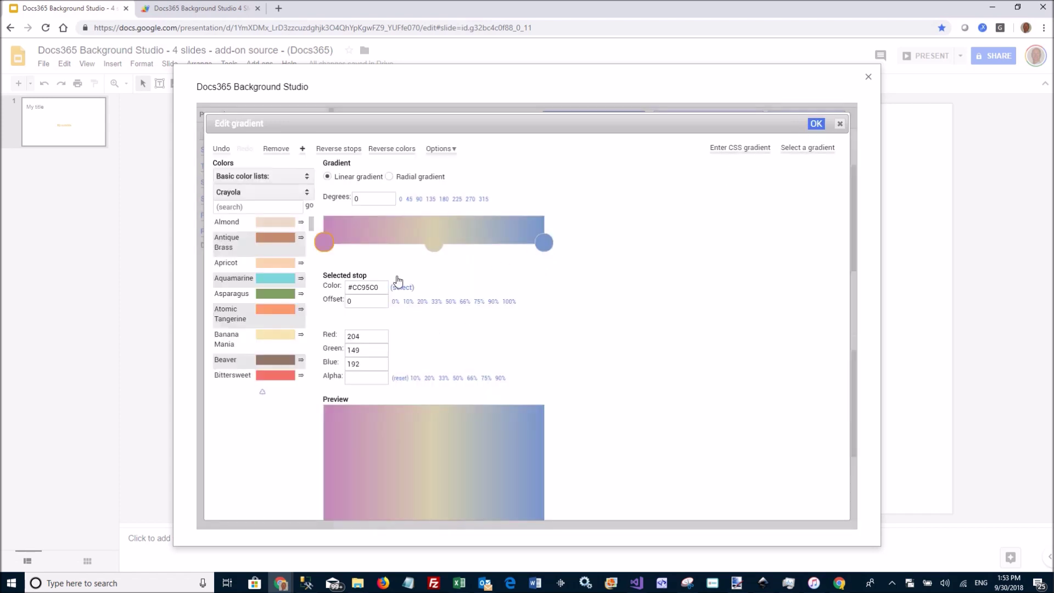
# - Make the base gradient radial with its centre at 20% X and 20% Y
pyautogui.click(390, 177)
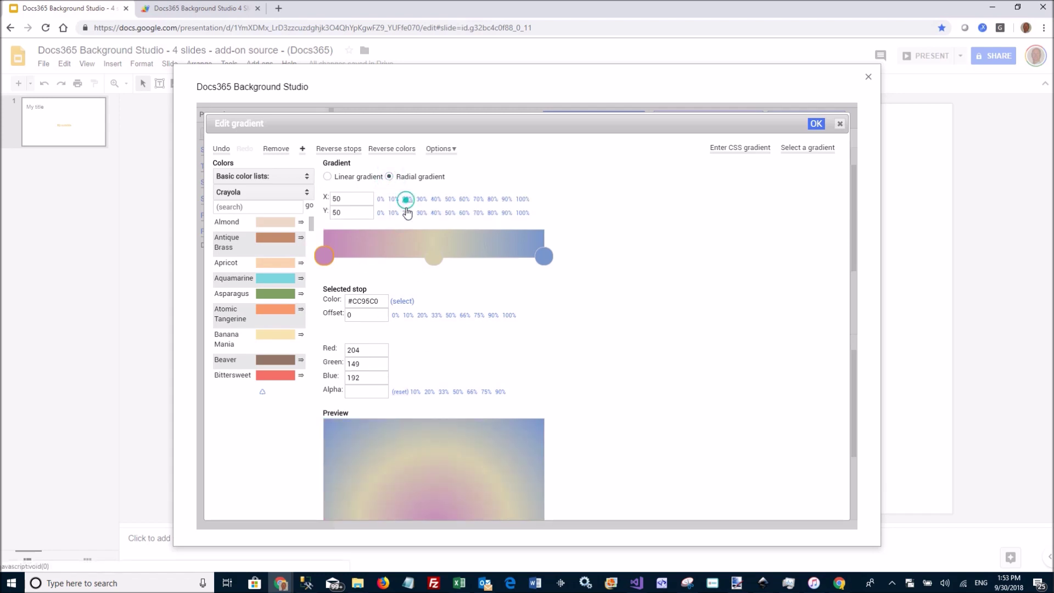
pyautogui.click(407, 199)
pyautogui.click(406, 213)
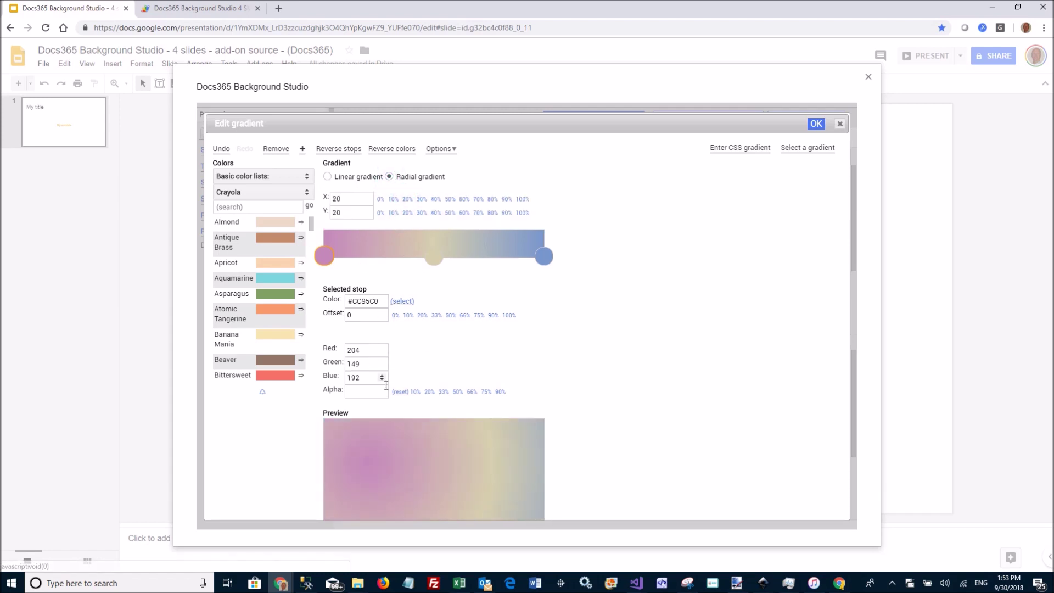
pyautogui.click(817, 124)
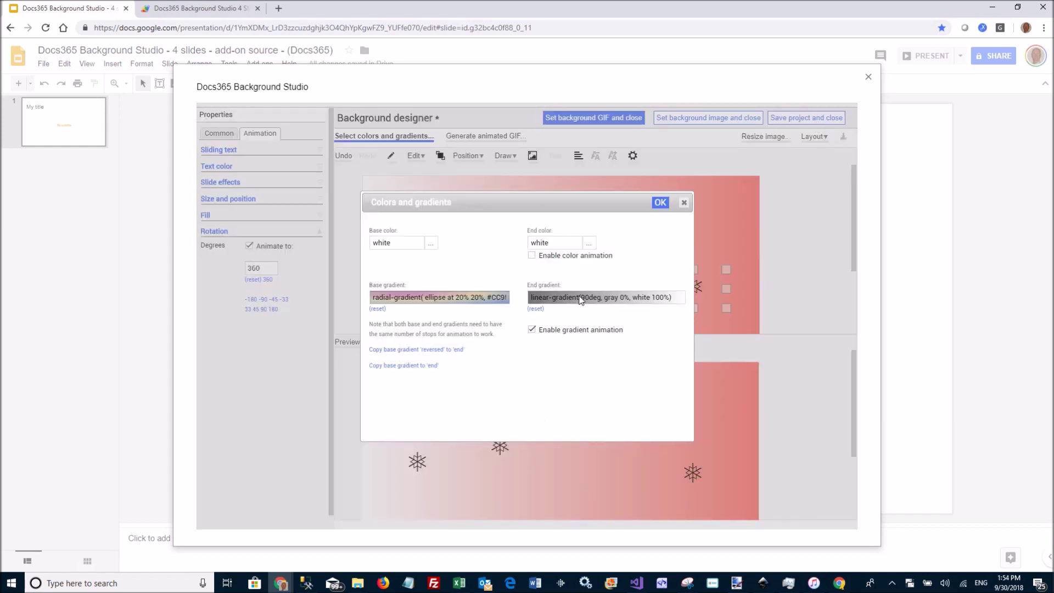
# - Copy the reversed base gradient to the end, reverse its colours, and centre it at 90%
pyautogui.click(412, 351)
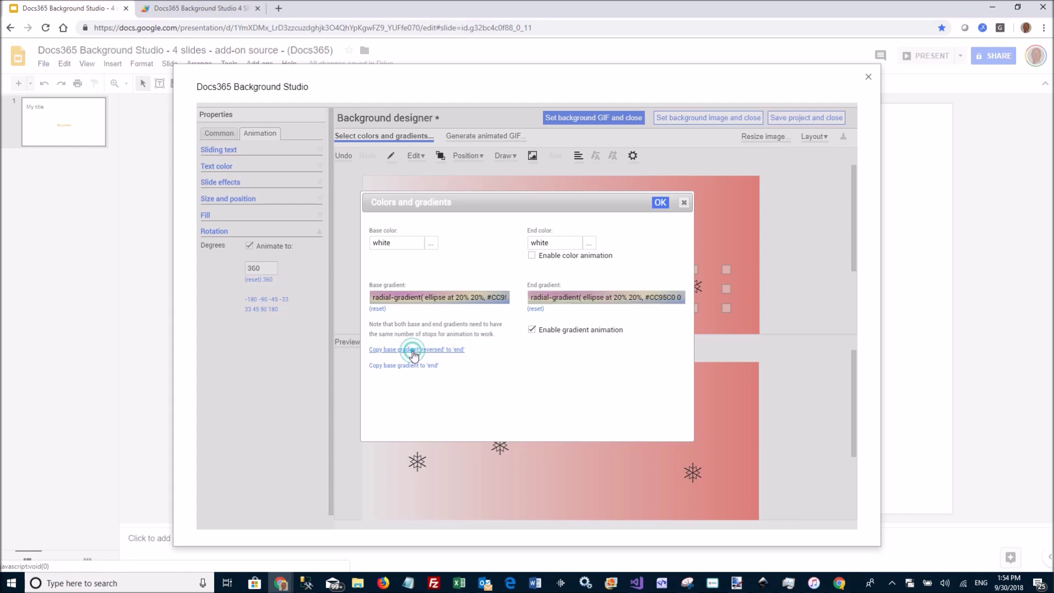
pyautogui.click(592, 298)
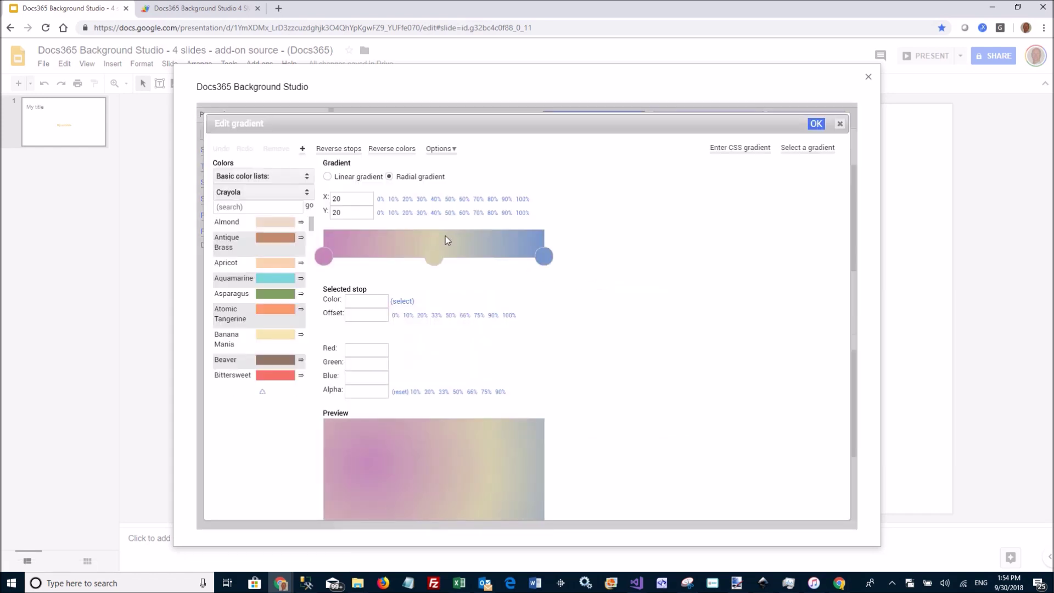
pyautogui.click(389, 154)
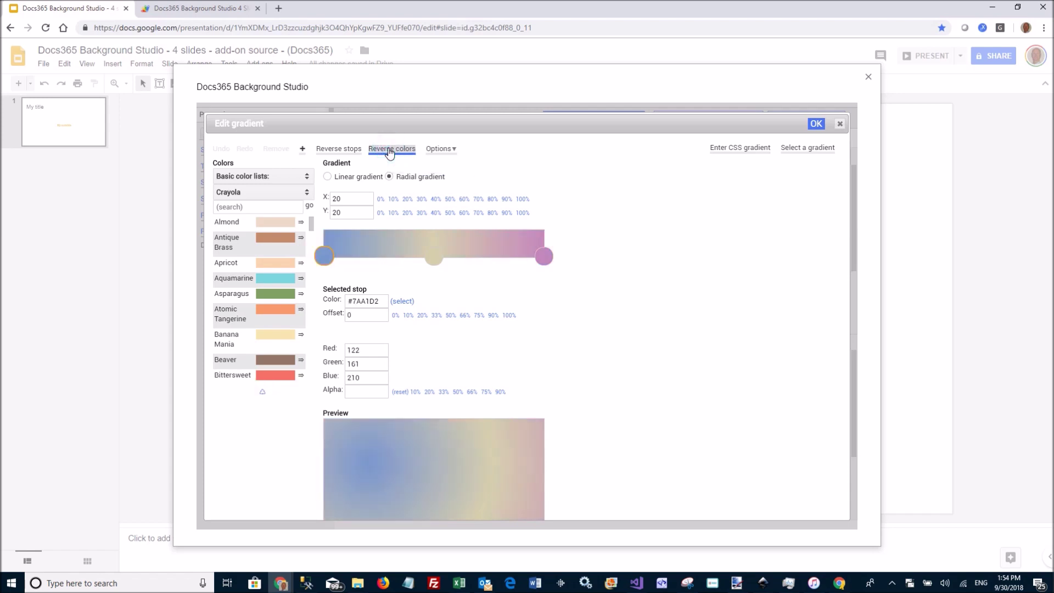
pyautogui.click(435, 259)
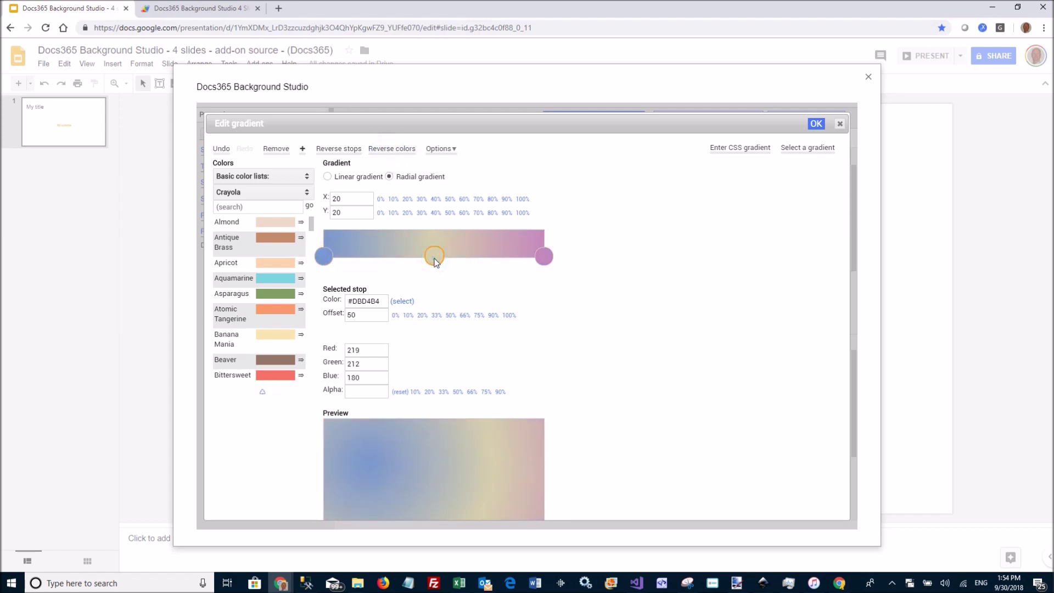
pyautogui.click(493, 199)
pyautogui.click(492, 213)
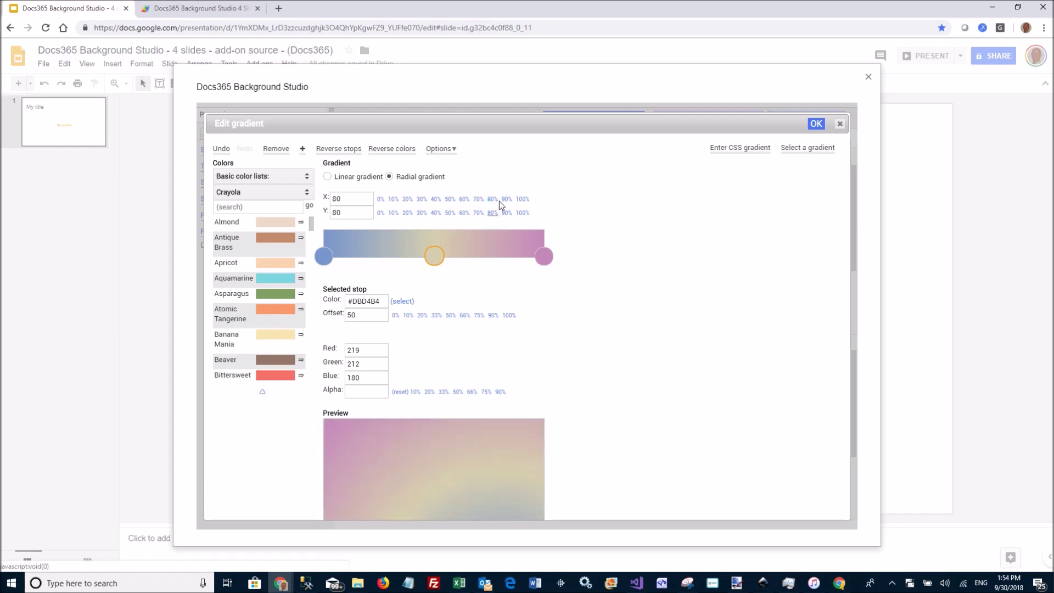
pyautogui.click(506, 213)
pyautogui.click(816, 124)
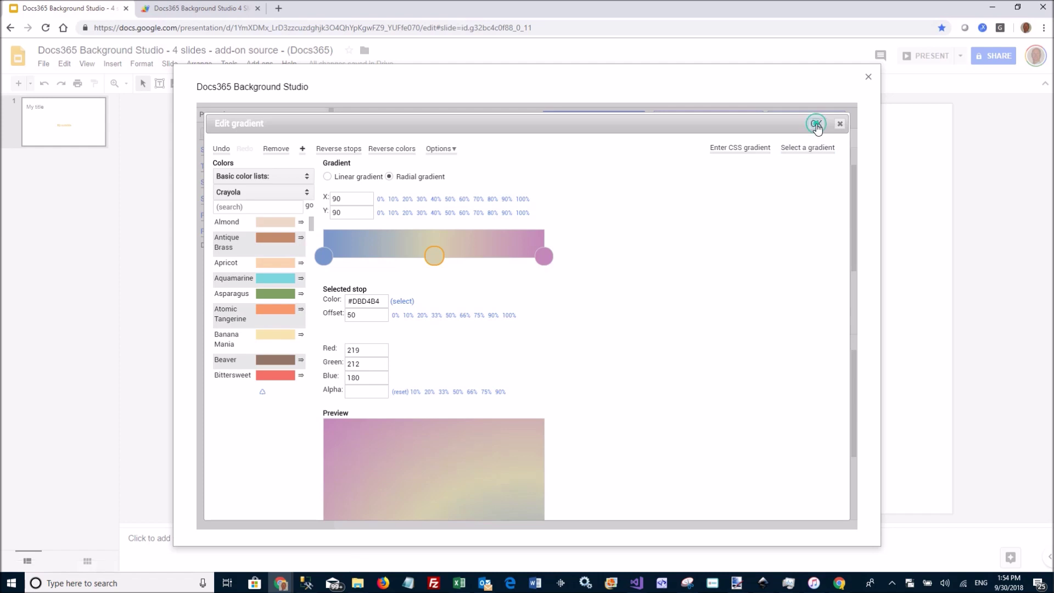
# - Apply the new base and end gradients, then play and pause the snowflake preview
pyautogui.click(660, 204)
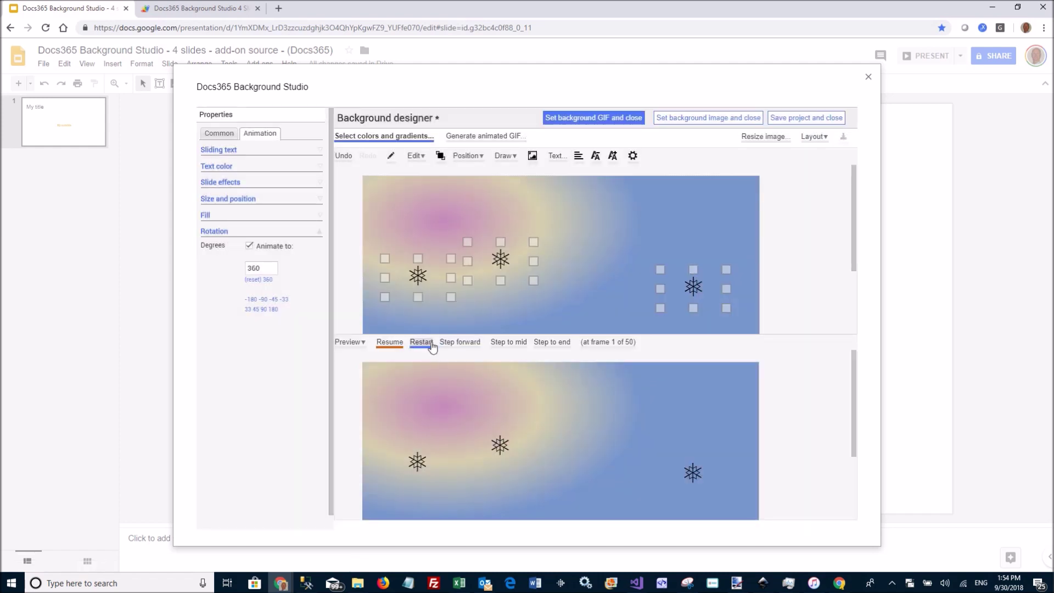
pyautogui.click(389, 342)
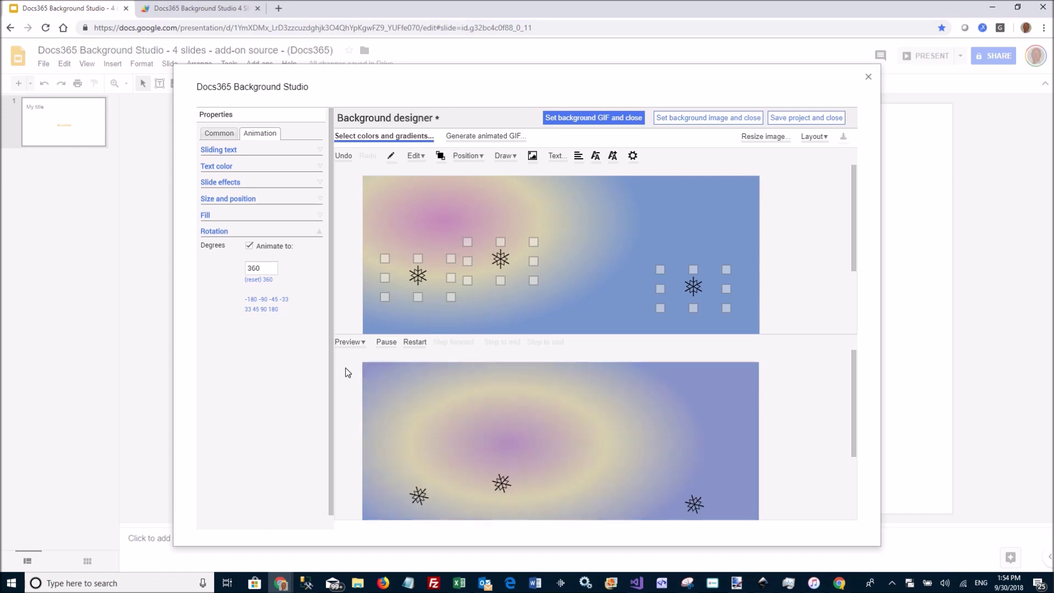
pyautogui.click(387, 344)
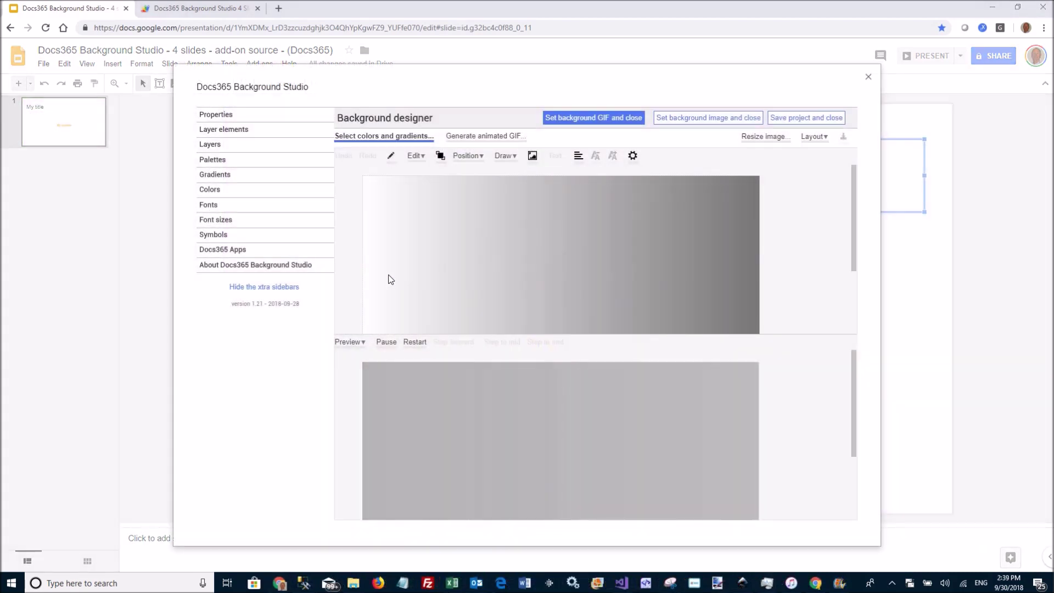
pyautogui.click(231, 117)
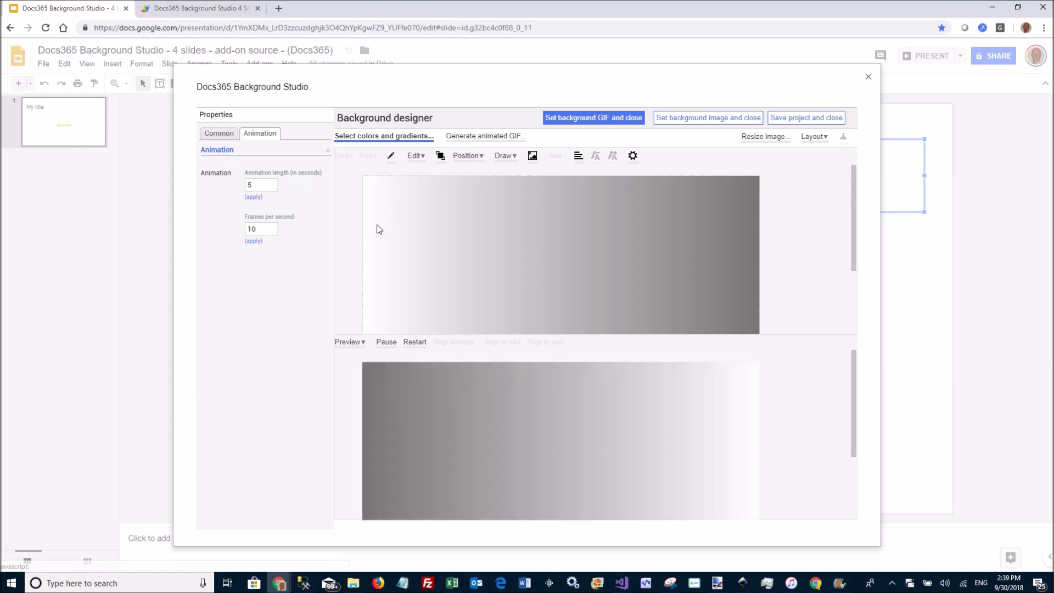
pyautogui.click(391, 155)
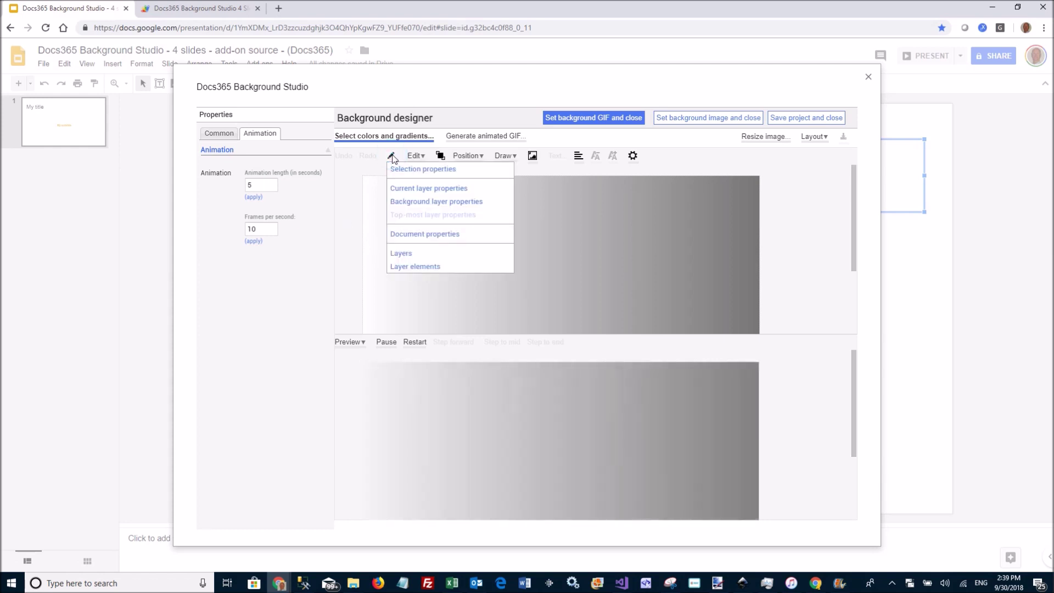
pyautogui.click(429, 235)
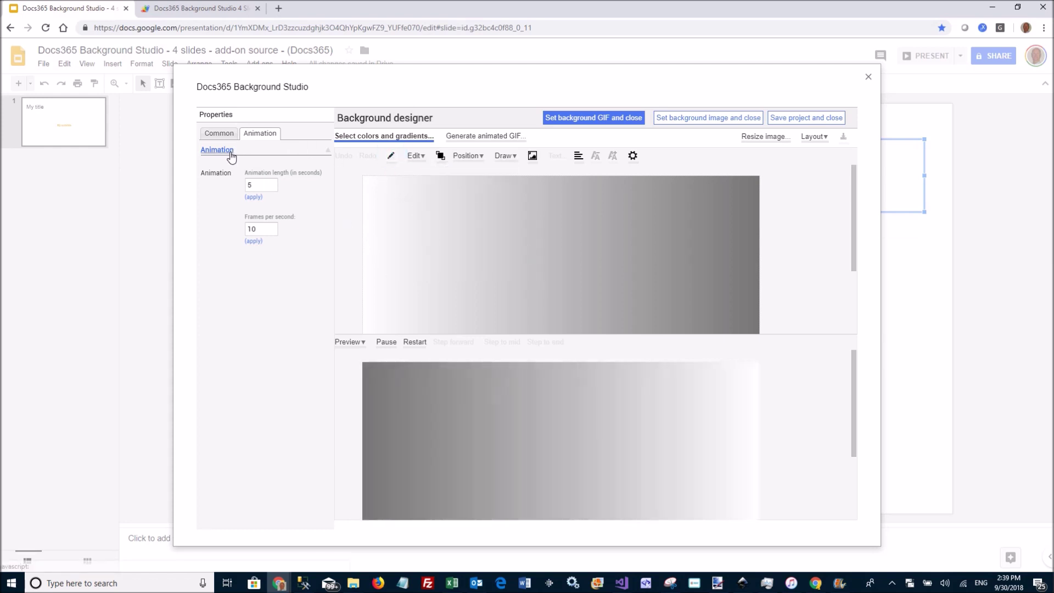
pyautogui.click(225, 134)
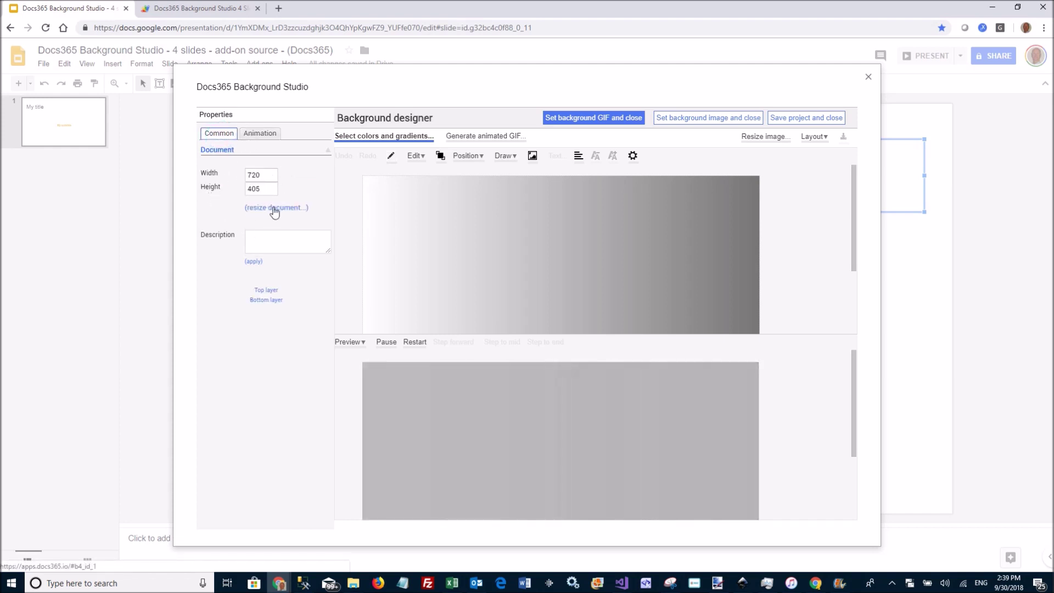
pyautogui.click(253, 134)
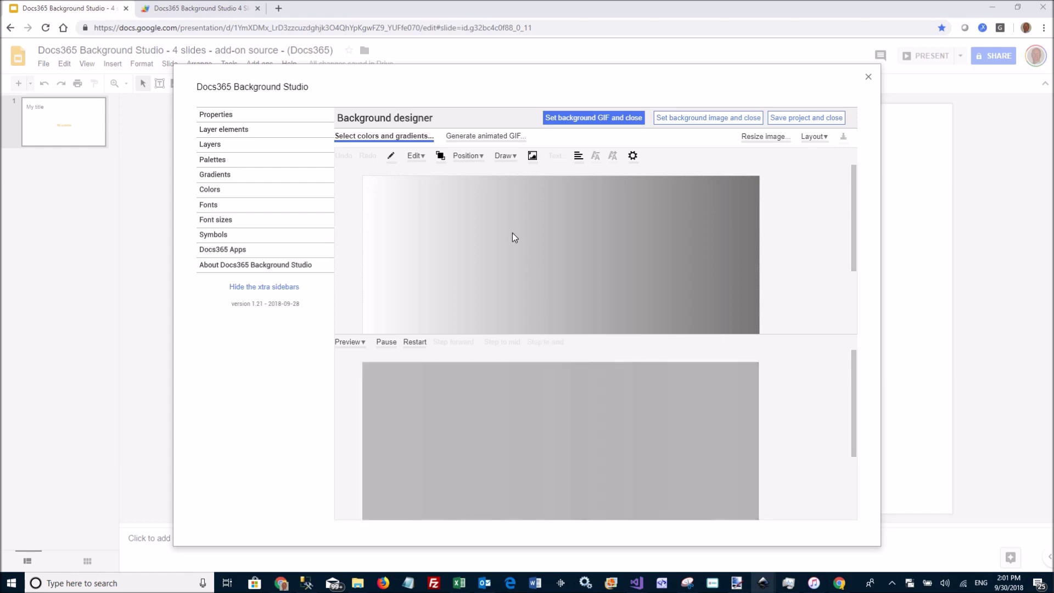
# - Draw a long diagonal leftward arrow and set it as the animation end shape
pyautogui.click(506, 158)
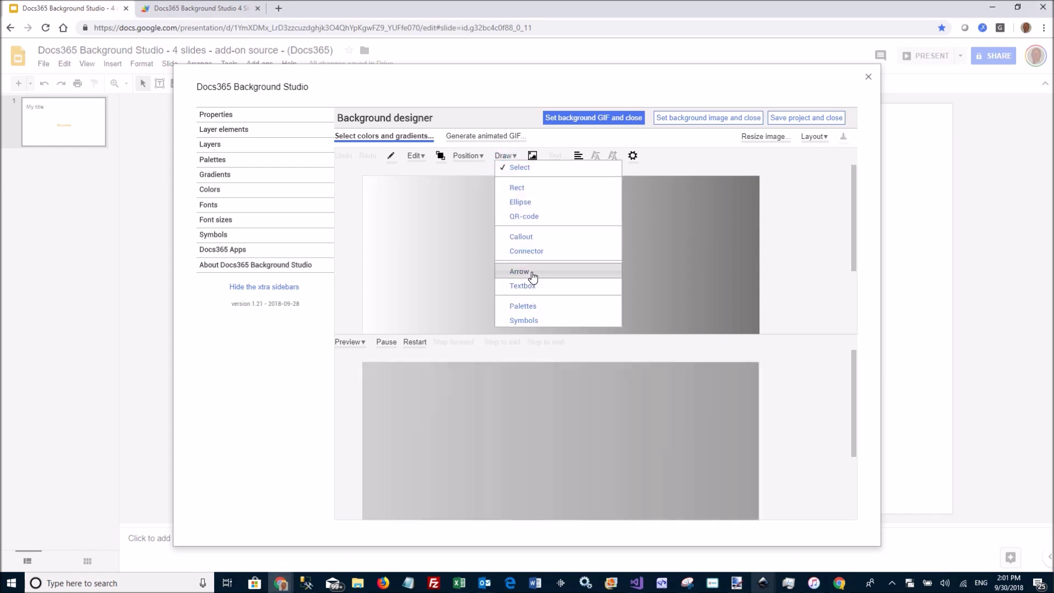
pyautogui.click(532, 272)
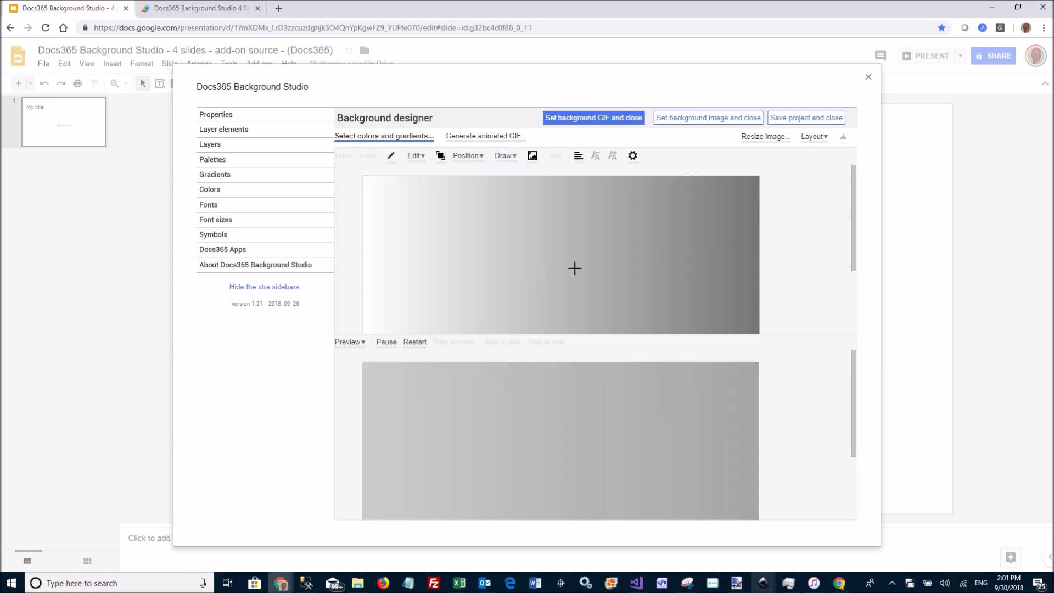
pyautogui.moveTo(704, 253); pyautogui.dragTo(516, 220)
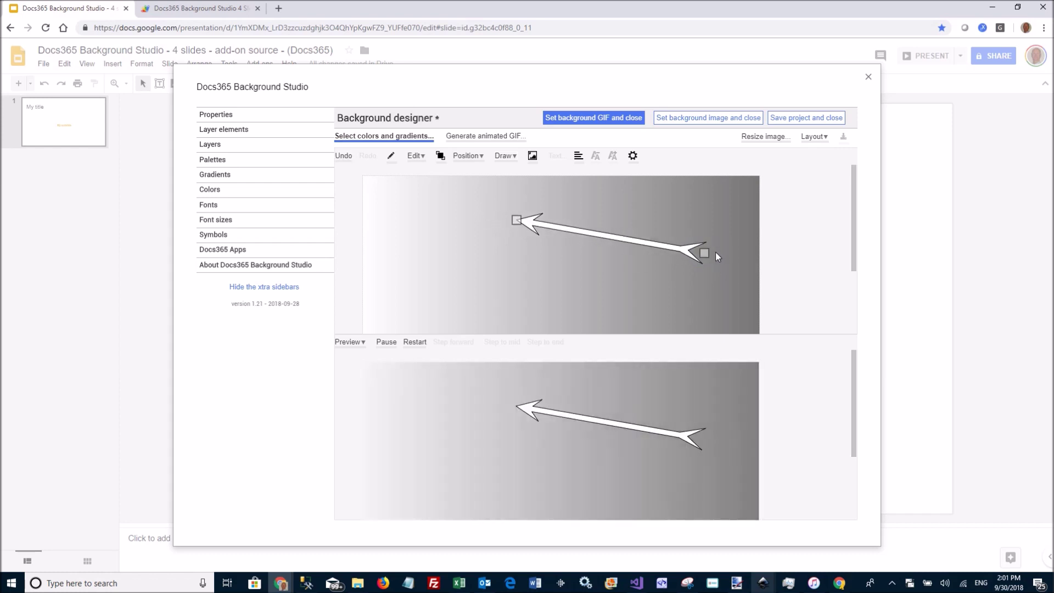
pyautogui.moveTo(704, 253); pyautogui.dragTo(723, 271)
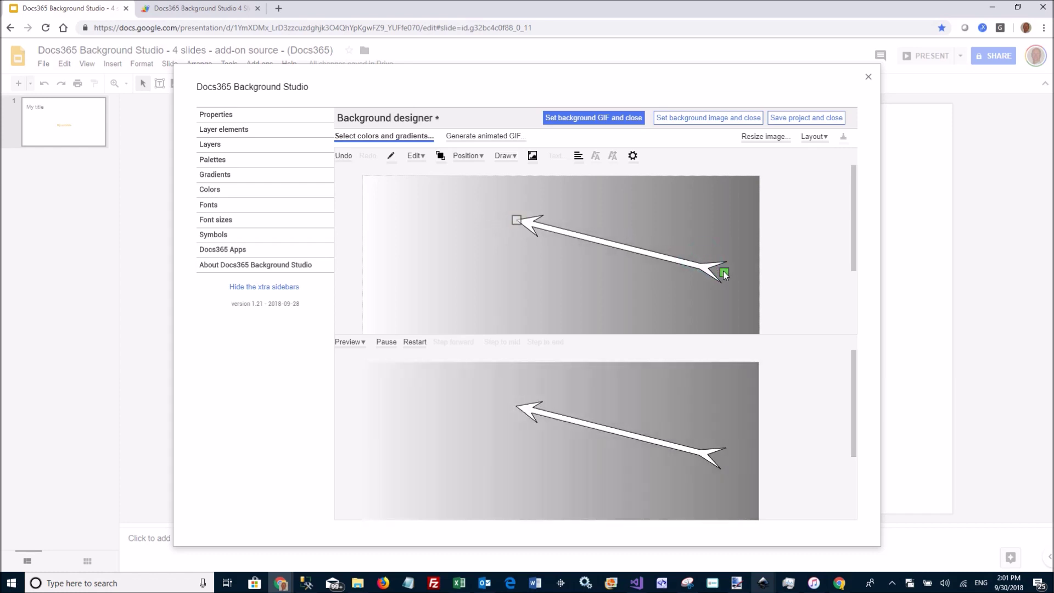
pyautogui.rightClick(635, 251)
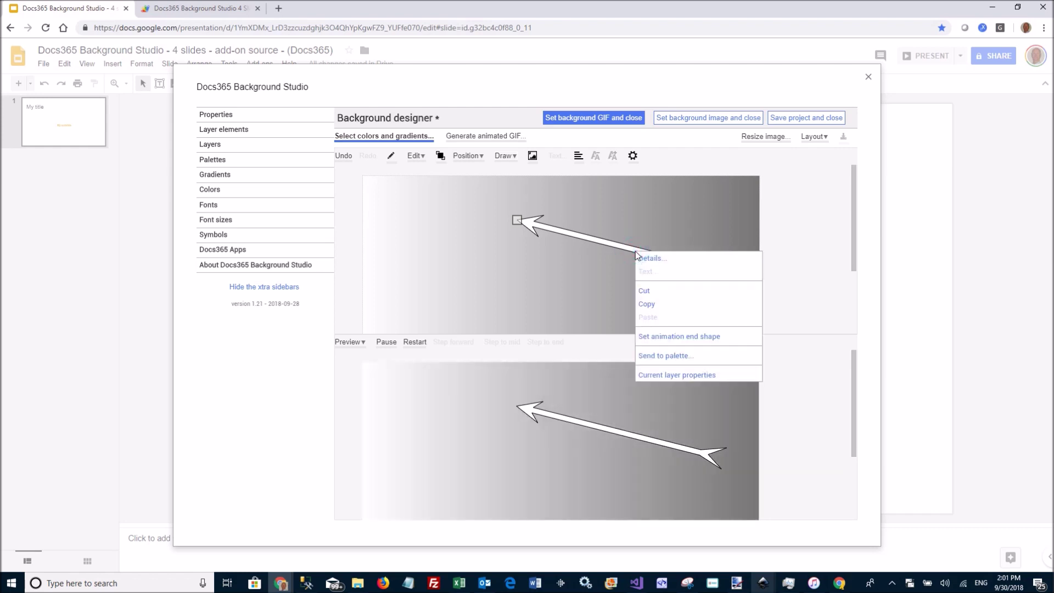
pyautogui.click(685, 338)
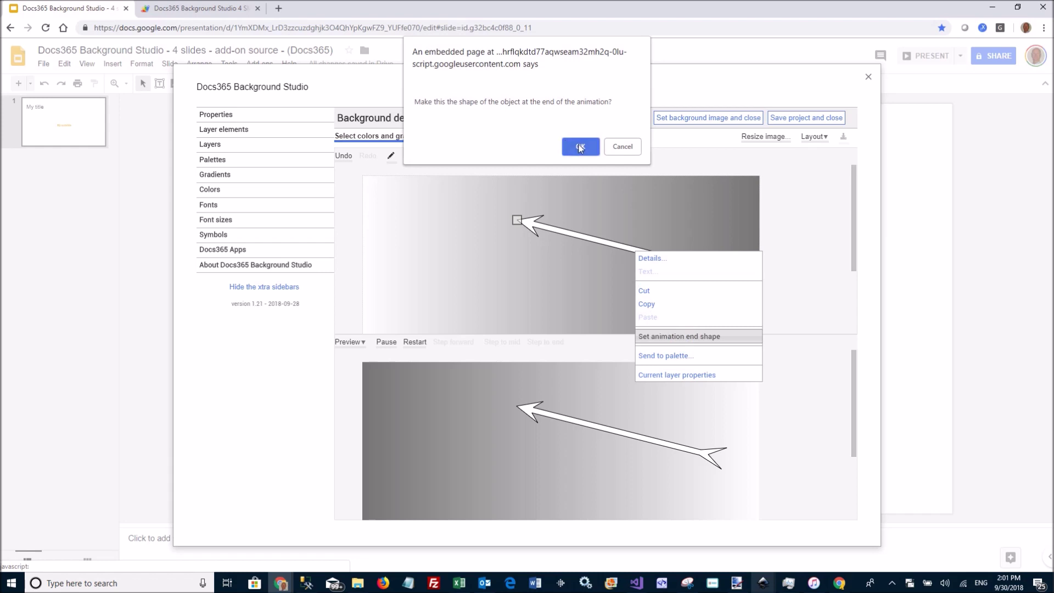
pyautogui.click(580, 147)
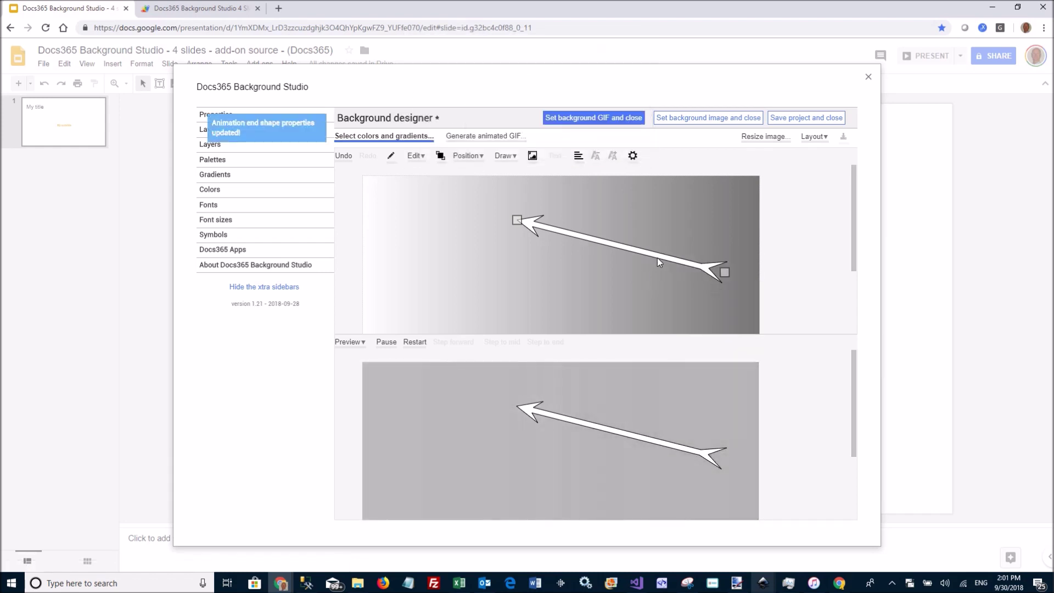
# - Reshape the start arrow into a short upward arrow near the lower left
pyautogui.moveTo(657, 258); pyautogui.dragTo(573, 309)
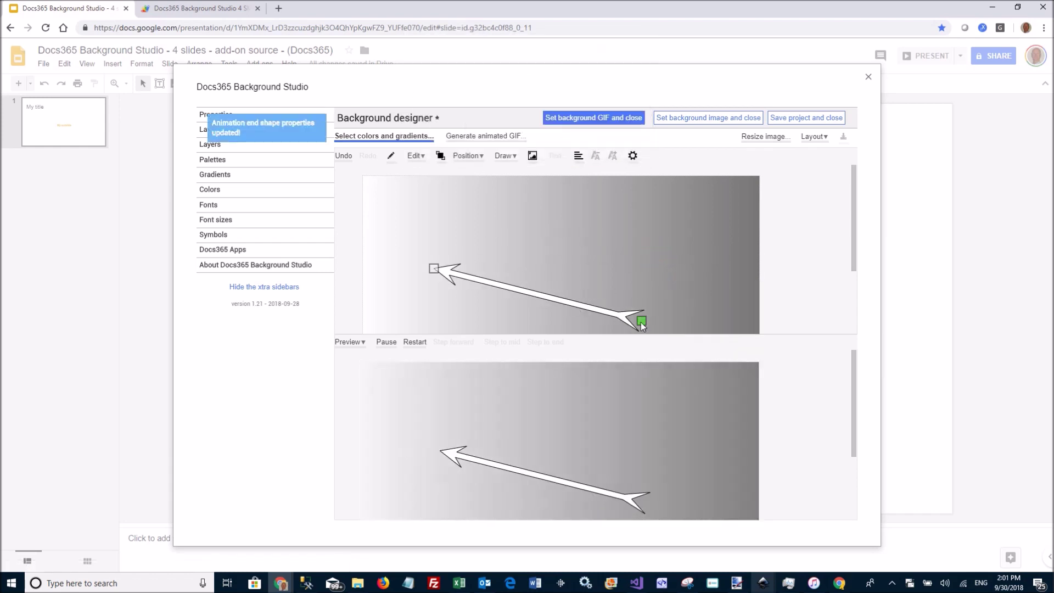
pyautogui.moveTo(641, 324); pyautogui.dragTo(442, 325)
pyautogui.moveTo(434, 268); pyautogui.dragTo(427, 255)
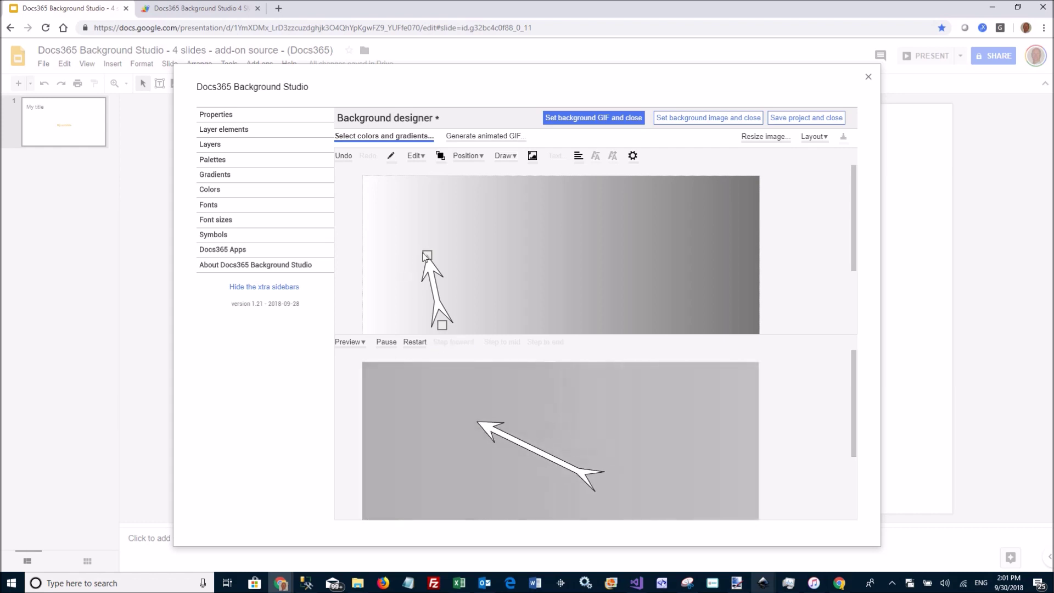
pyautogui.moveTo(427, 255); pyautogui.dragTo(422, 262)
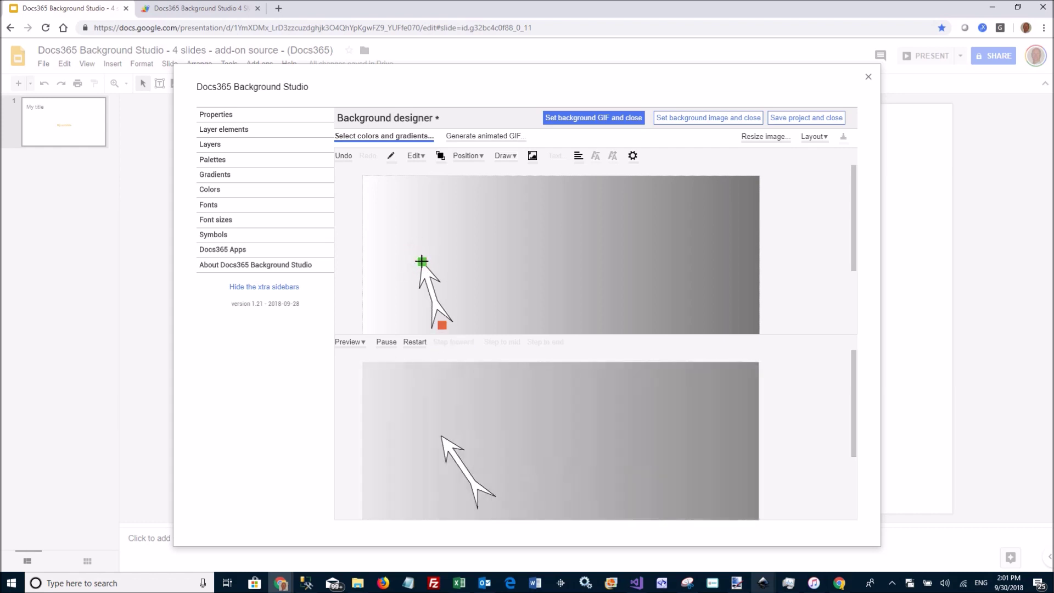
# - Replace the arrow's white fill with the Crayola colour Bittersweet (#FD7C6E)
pyautogui.click(222, 115)
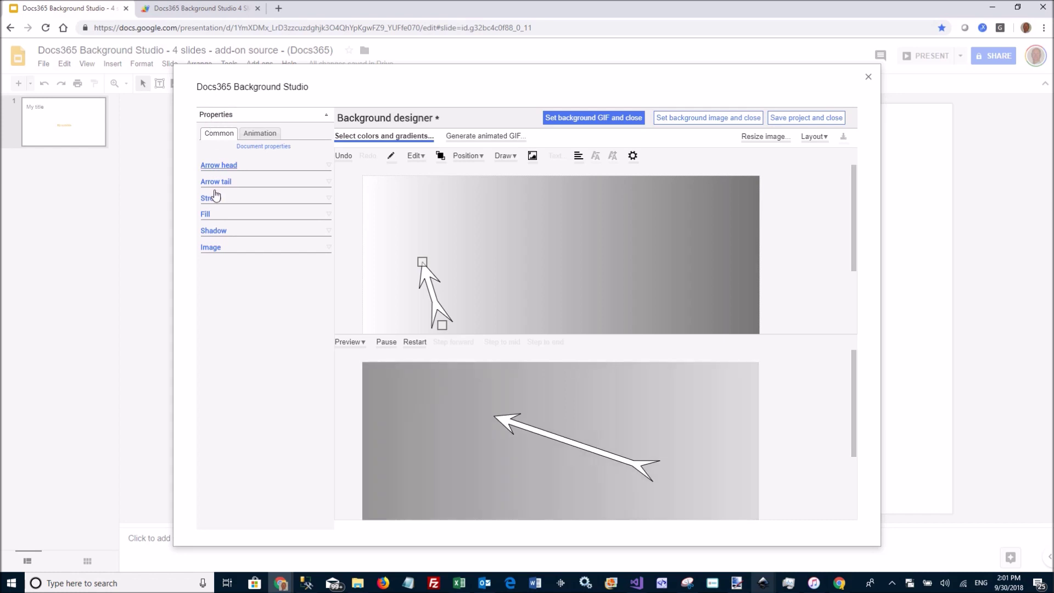
pyautogui.click(204, 215)
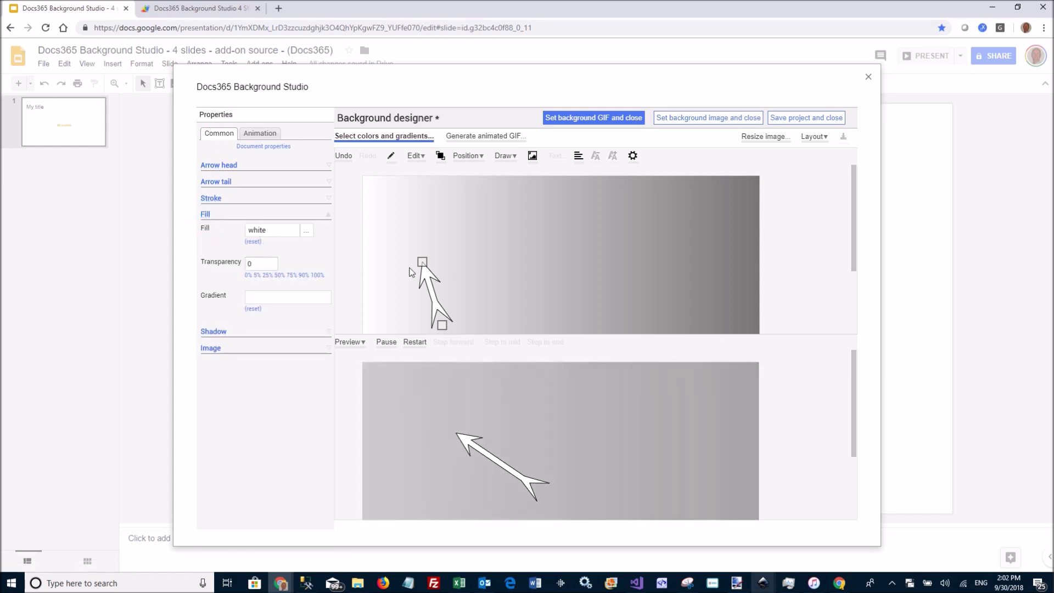
pyautogui.click(307, 231)
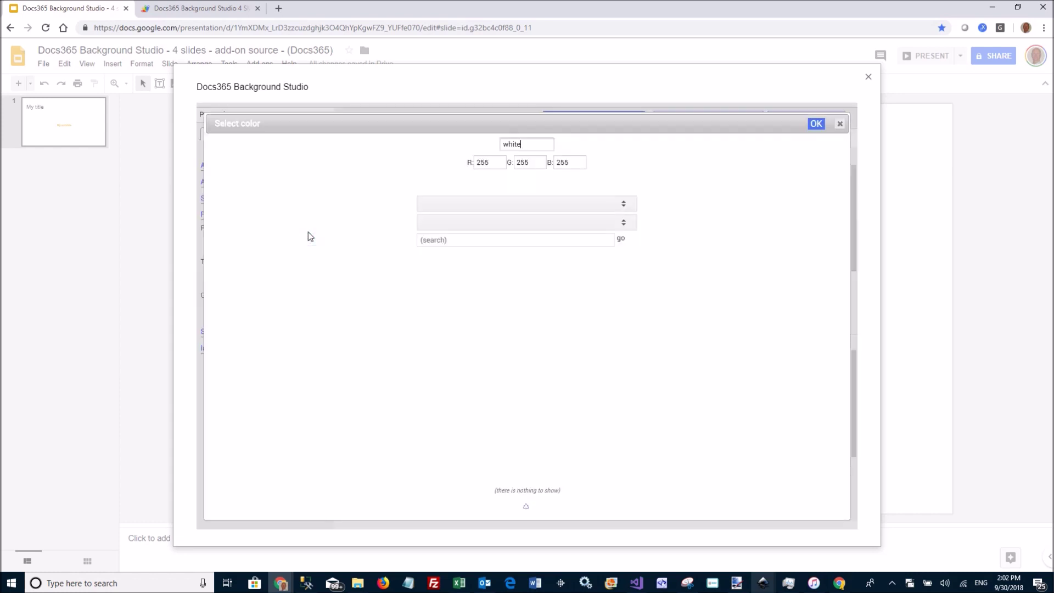
pyautogui.click(493, 219)
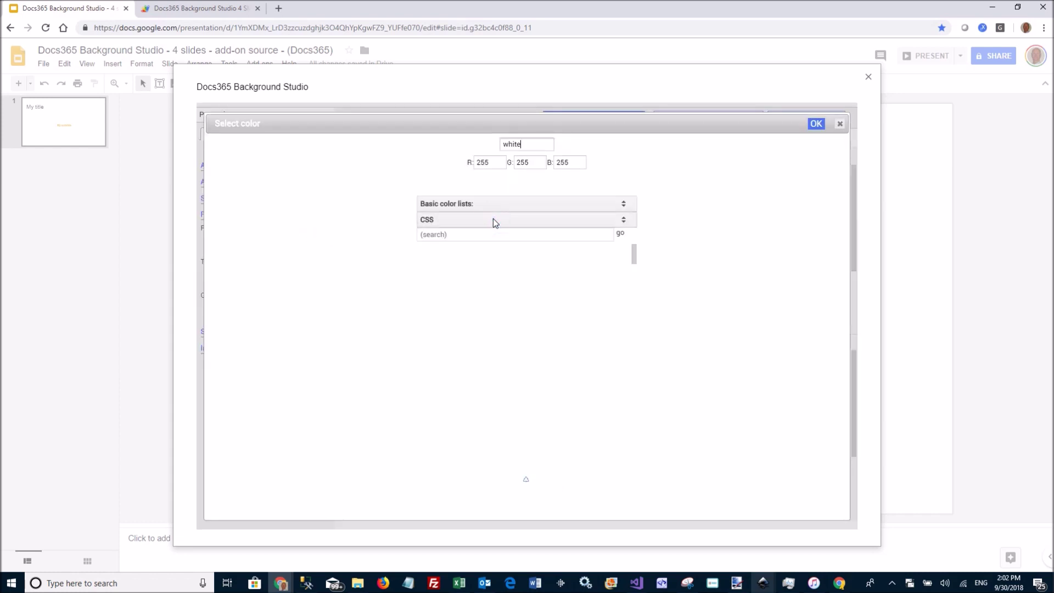
pyautogui.click(504, 223)
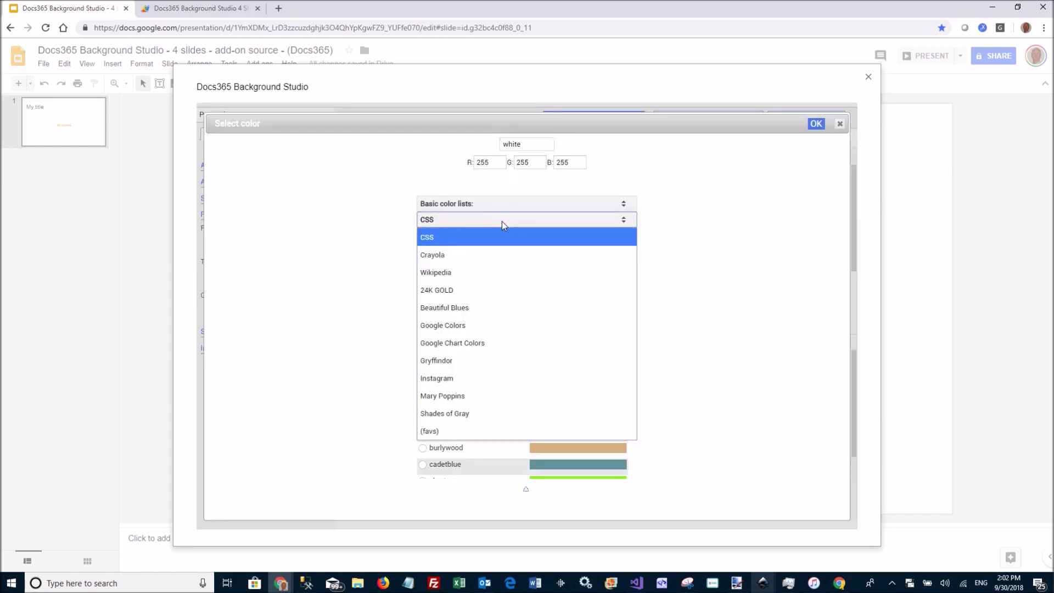
pyautogui.click(466, 258)
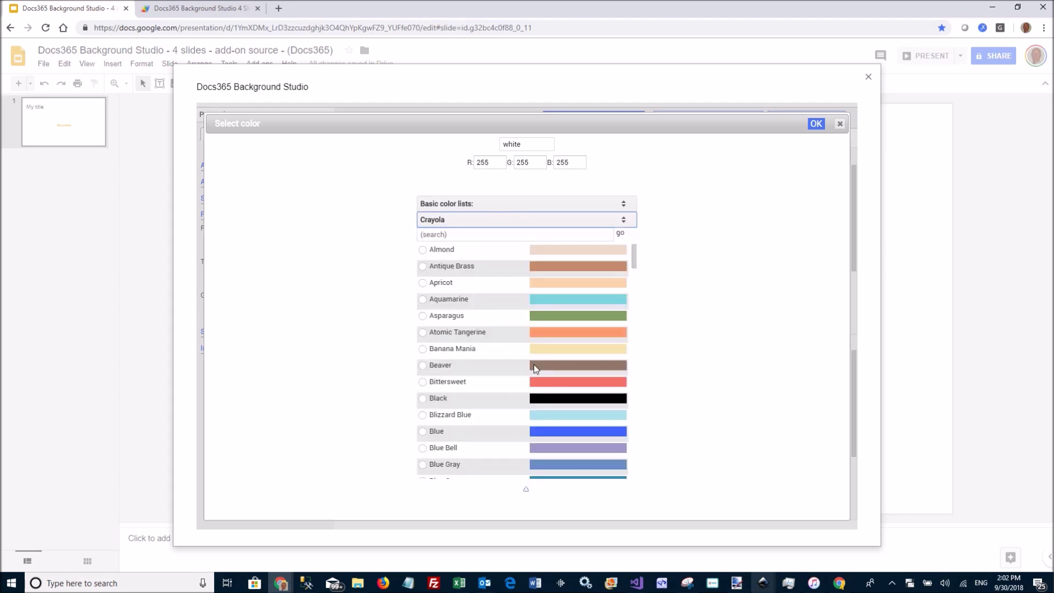
pyautogui.click(423, 382)
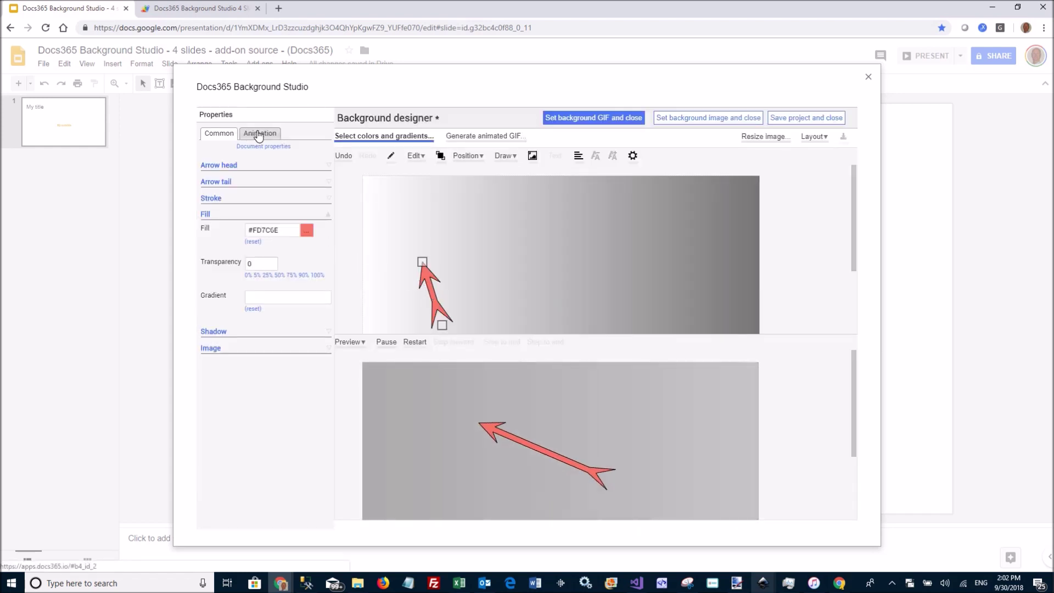
pyautogui.click(247, 134)
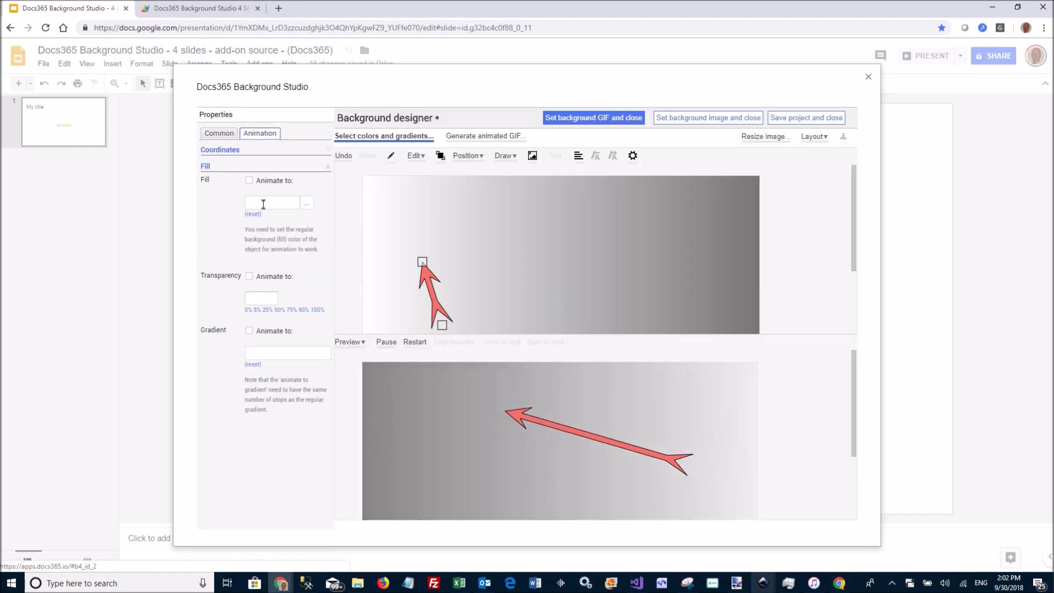
# - Set the arrow's fill to animate to Crayola Beaver (#9F8170) with Animate to ticked
pyautogui.click(306, 203)
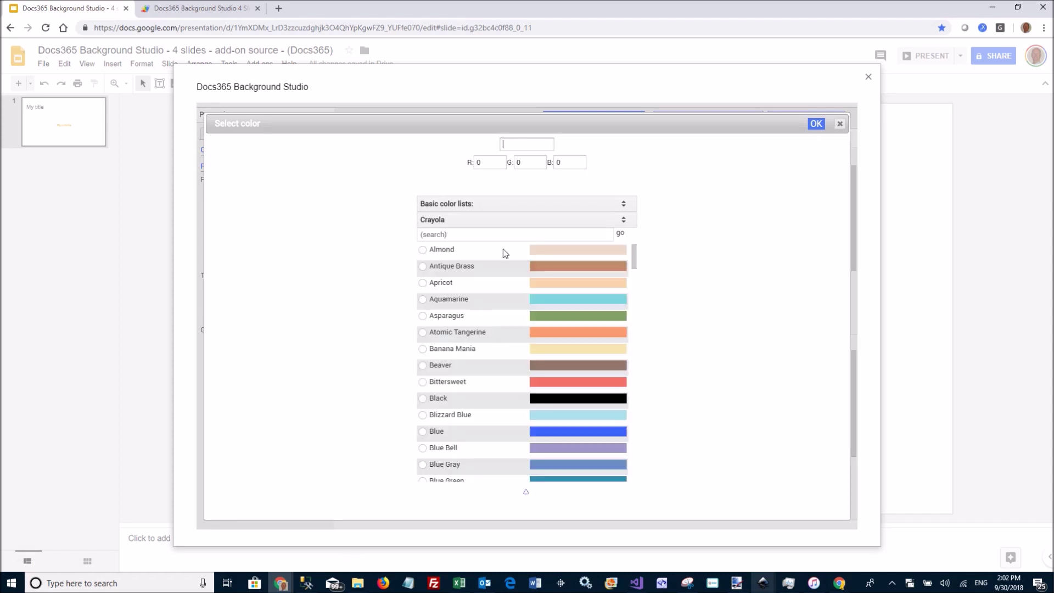
pyautogui.click(422, 366)
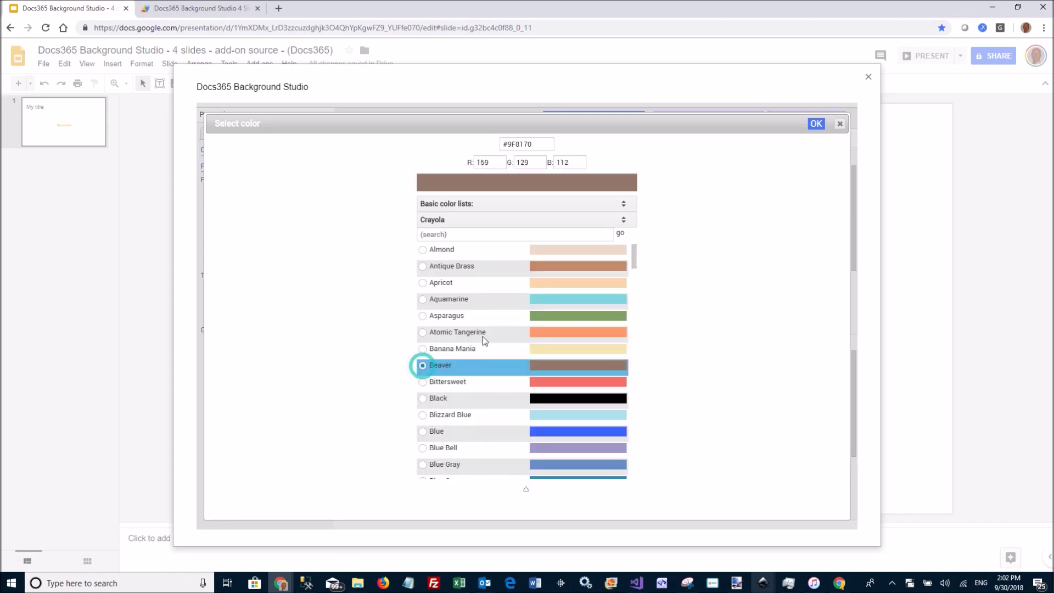
pyautogui.click(816, 125)
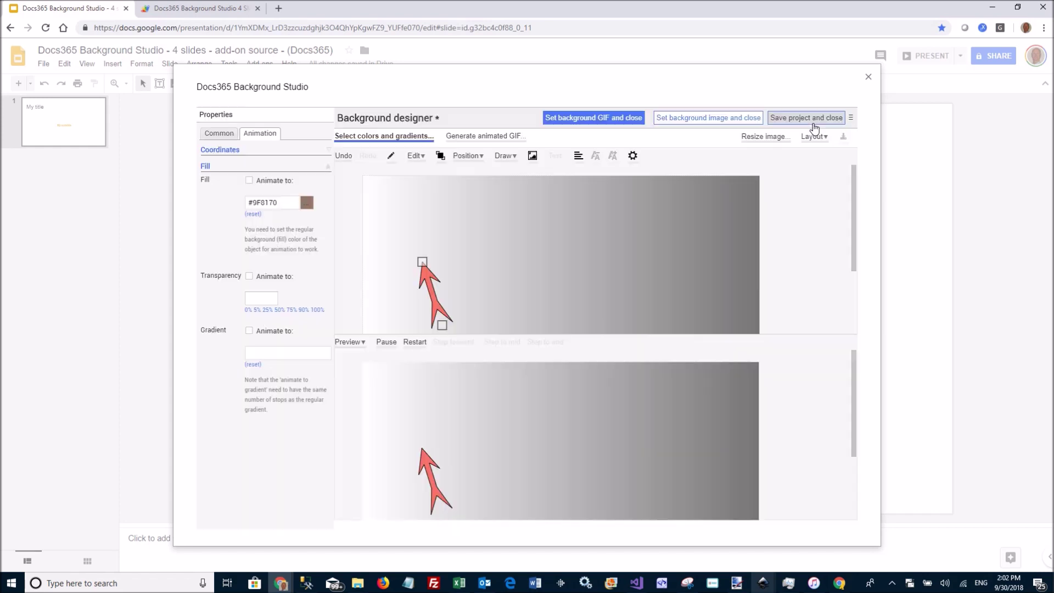
pyautogui.click(250, 180)
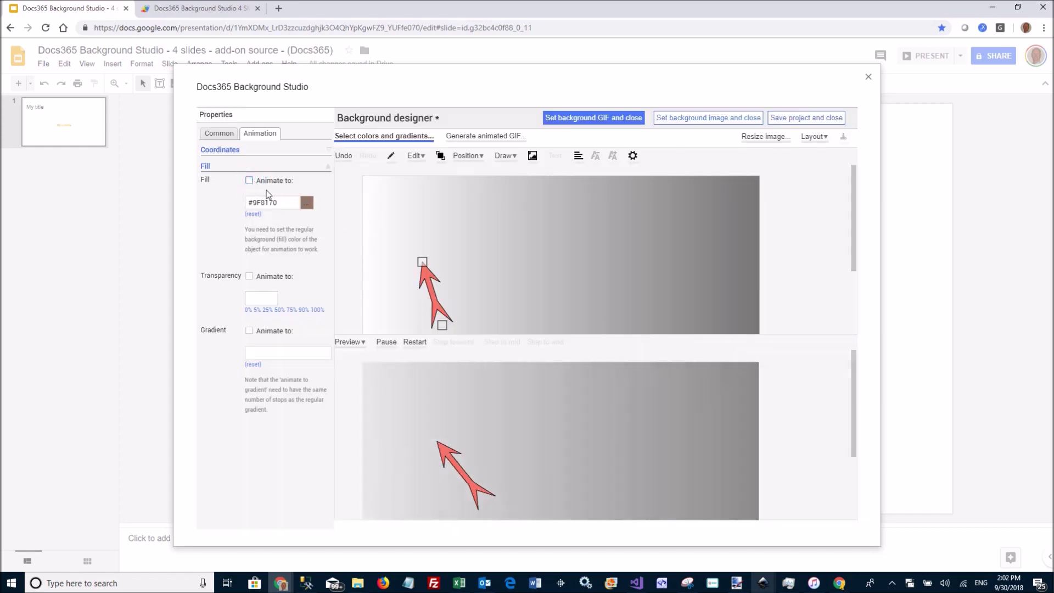
pyautogui.click(249, 180)
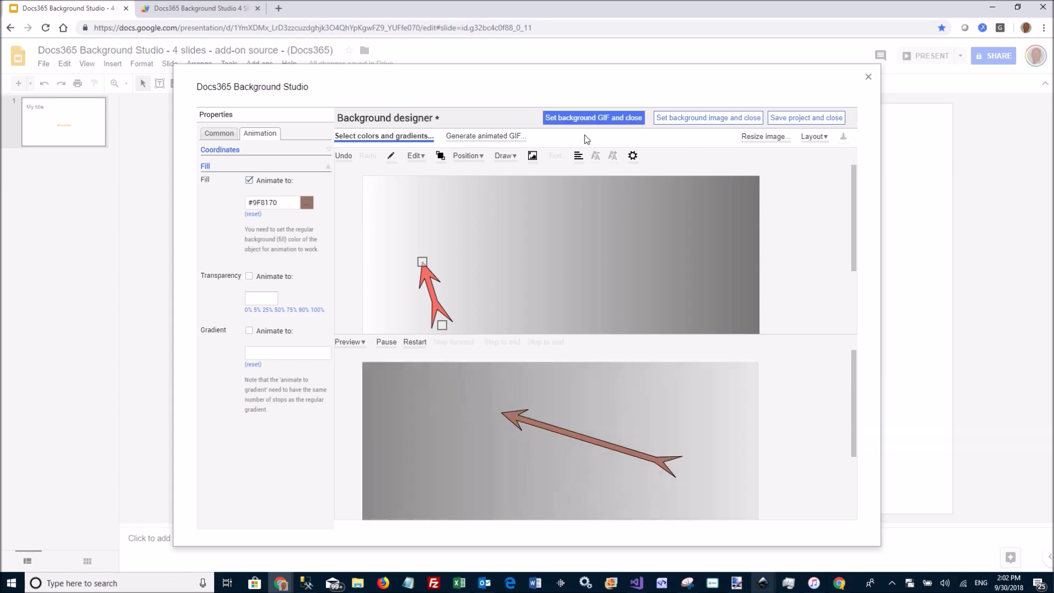
pyautogui.click(504, 142)
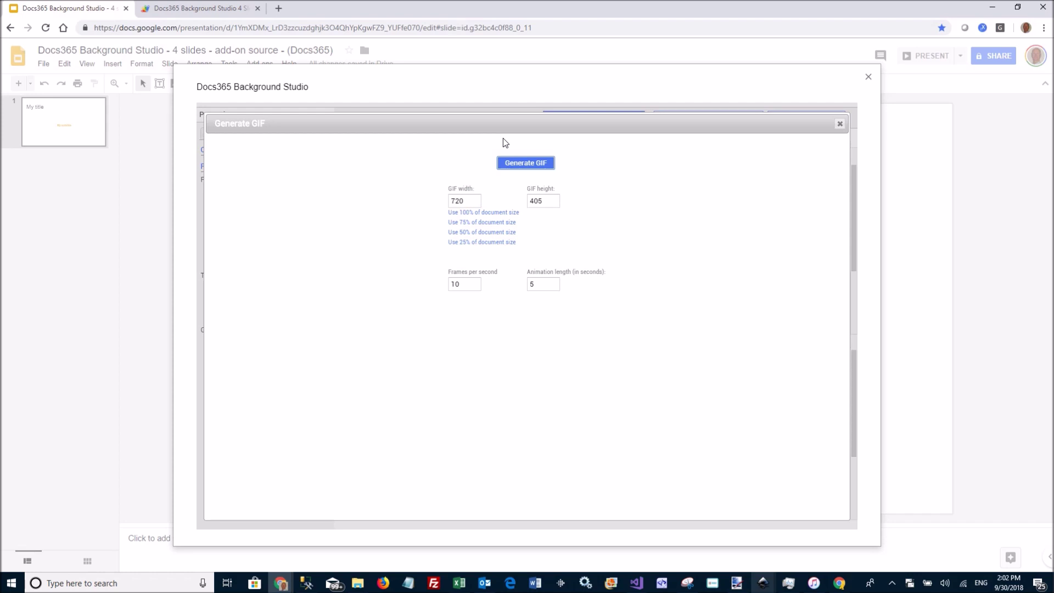
pyautogui.click(839, 124)
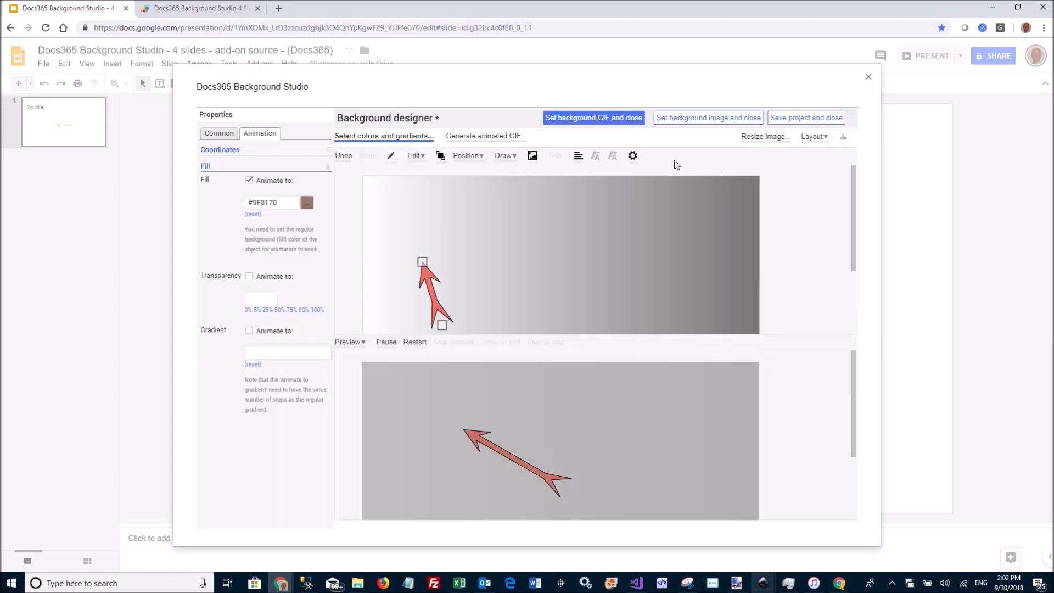